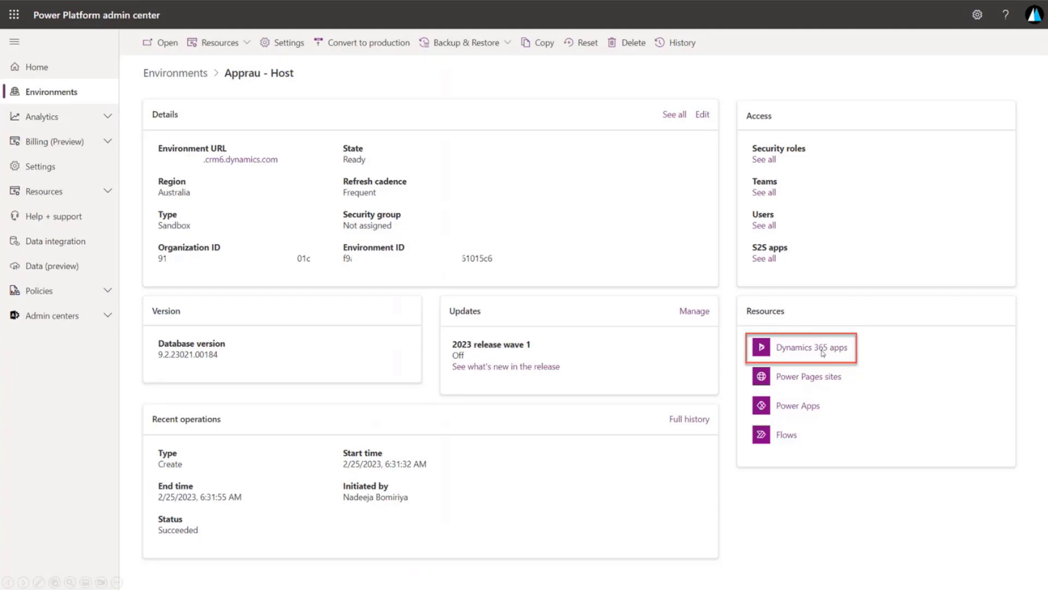
{"action": "left_click", "coordinate": [823, 352]}
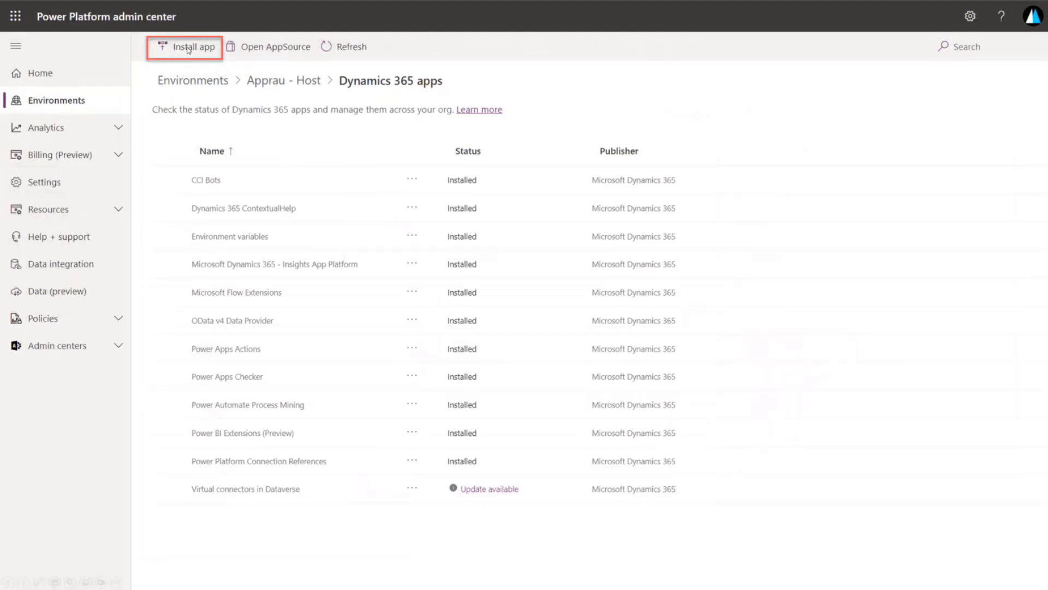
{"action": "left_click", "coordinate": [187, 50]}
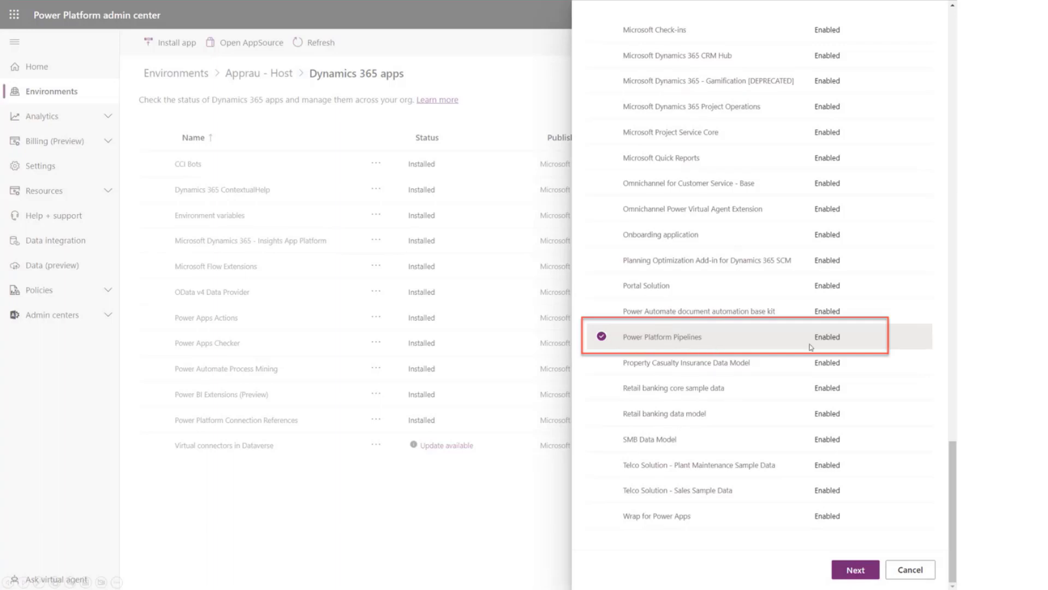
{"action": "left_click", "coordinate": [865, 576]}
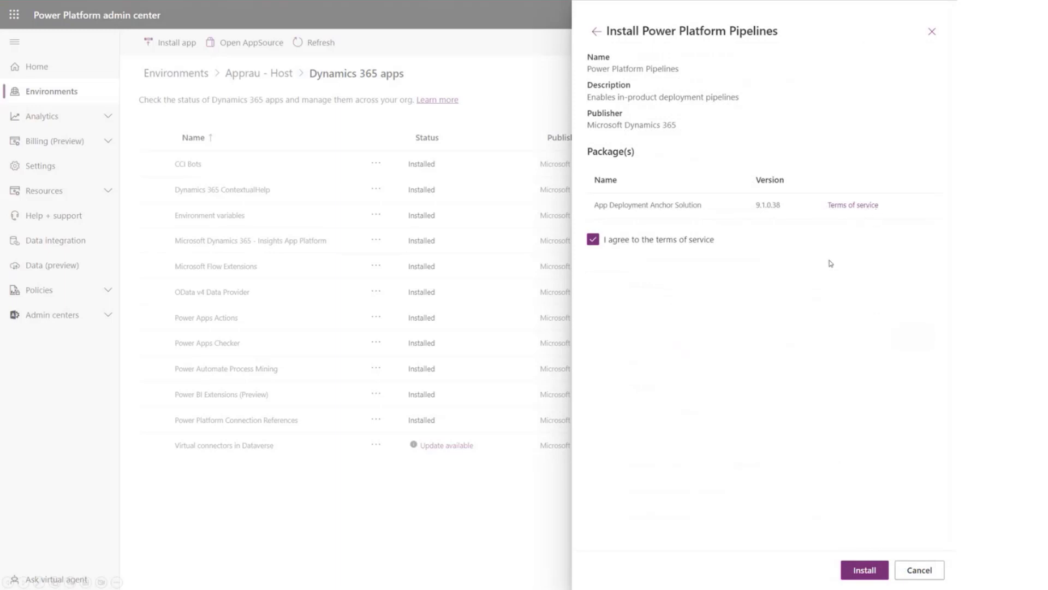
{"action": "left_click", "coordinate": [871, 572]}
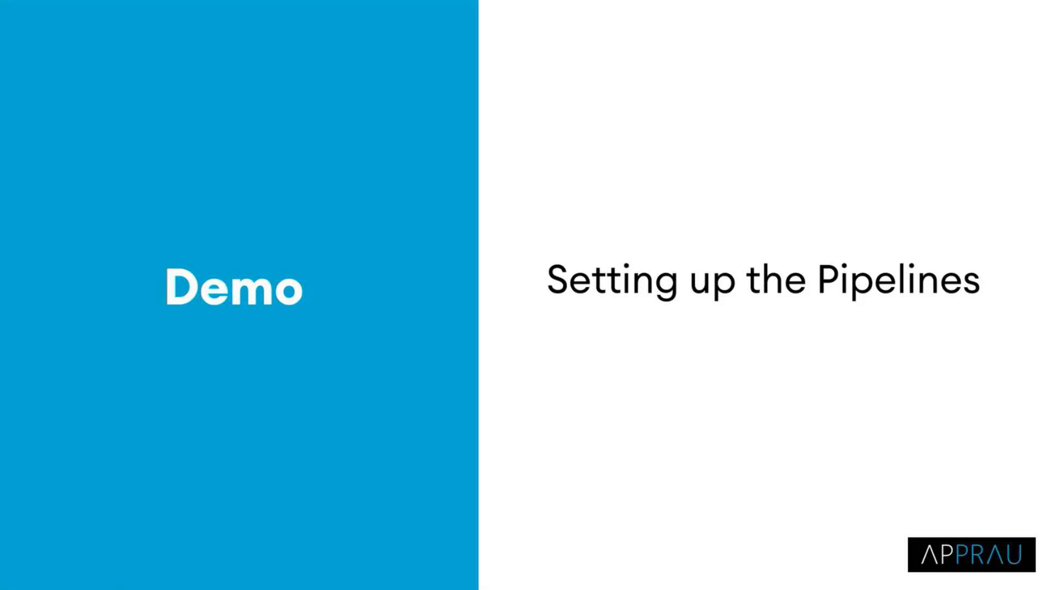
{"action": "left_click", "coordinate": [559, 337]}
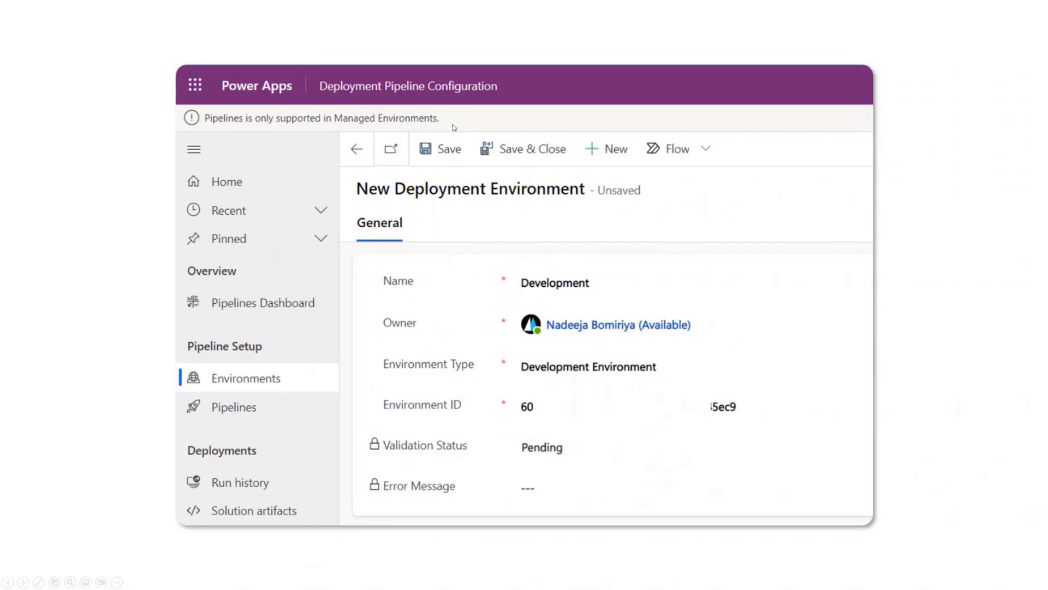
- End the slide show, minimize the presentation, and switch to the Apprau - Deployment Pipeline 1 record in the browser
{"action": "key", "text": "Escape"}
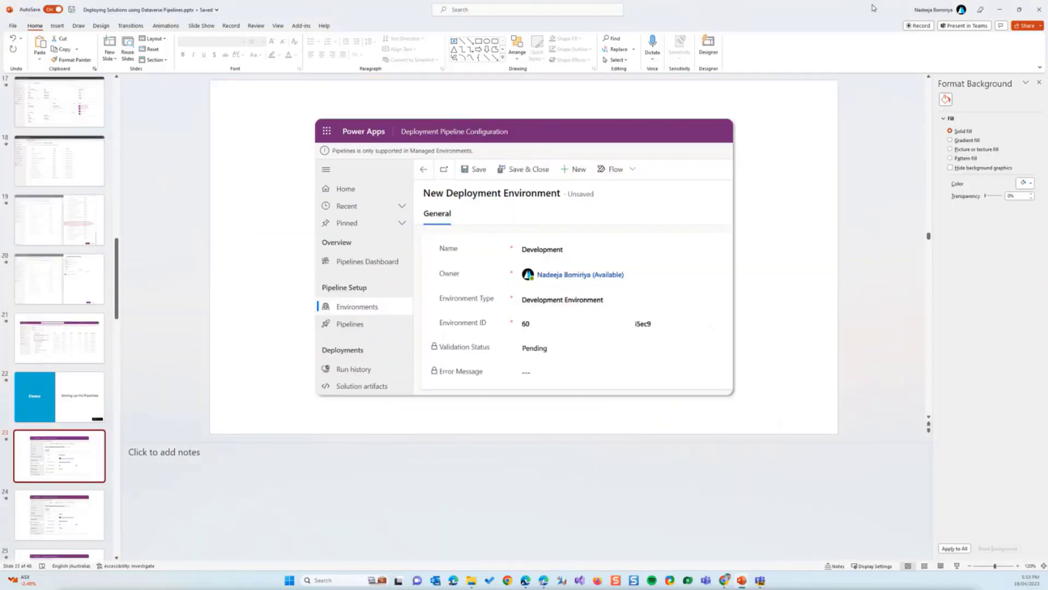
{"action": "left_click", "coordinate": [1001, 10]}
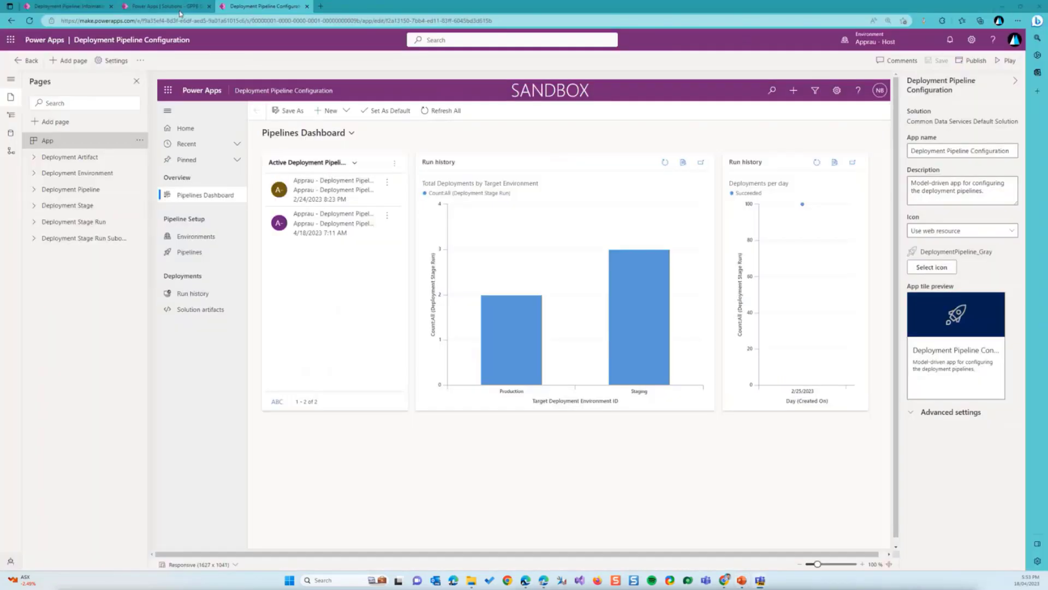
{"action": "left_click", "coordinate": [169, 8]}
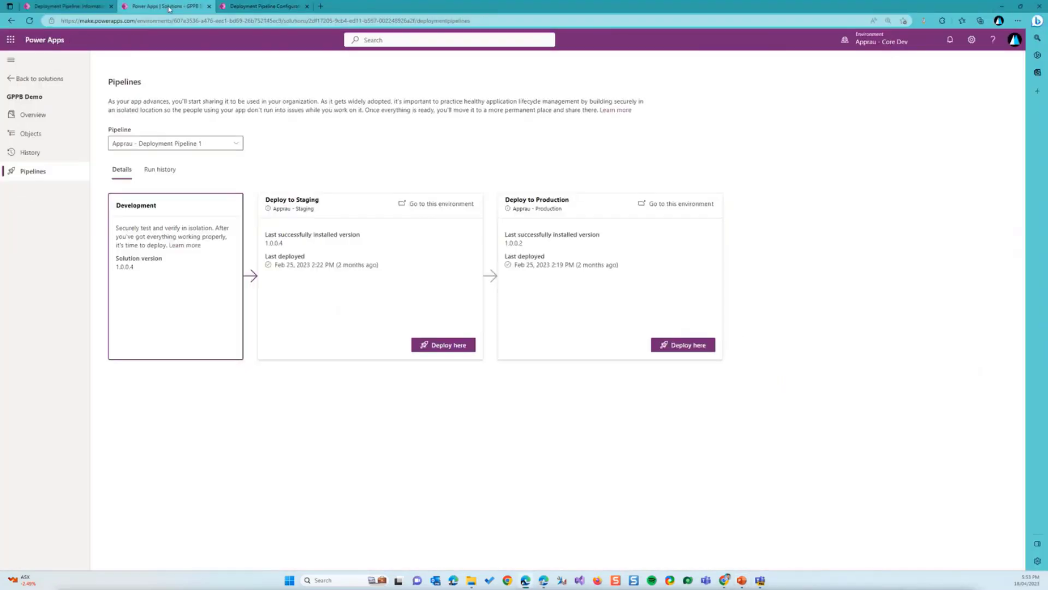
{"action": "left_click", "coordinate": [241, 7]}
{"action": "left_click", "coordinate": [79, 7]}
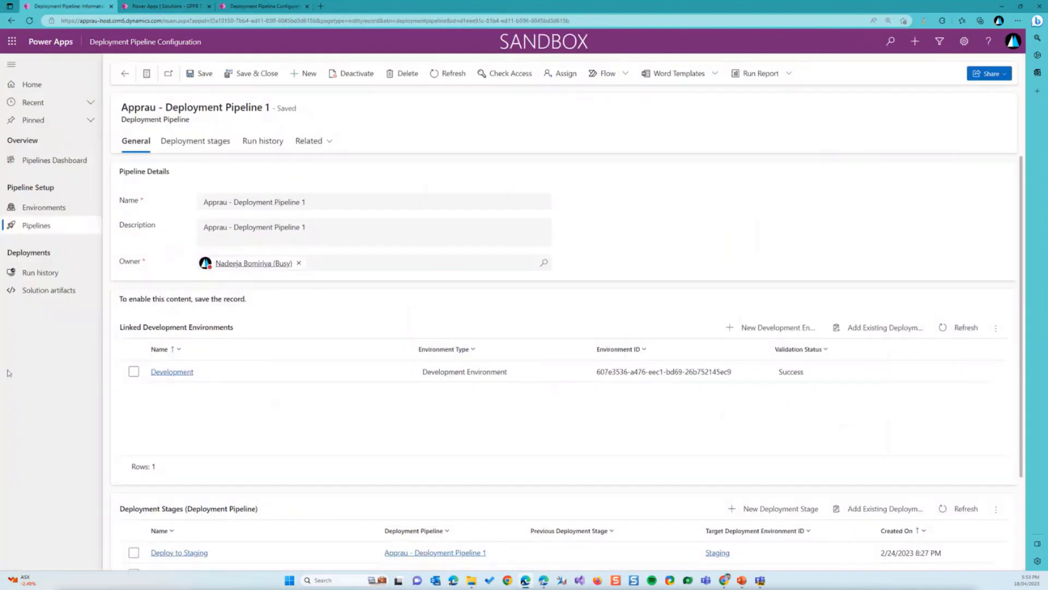
- Open make.powerapps.com in a new browser tab and show the environment's list of apps
{"action": "left_click", "coordinate": [321, 6]}
{"action": "type", "text": "make.powerapps.com"}
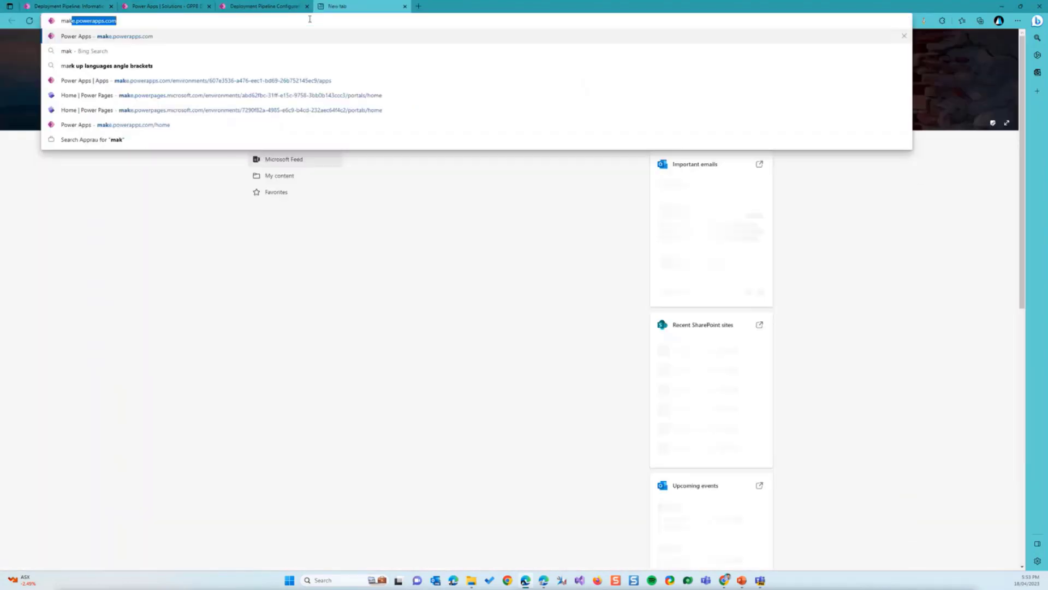
{"action": "key", "text": "Return"}
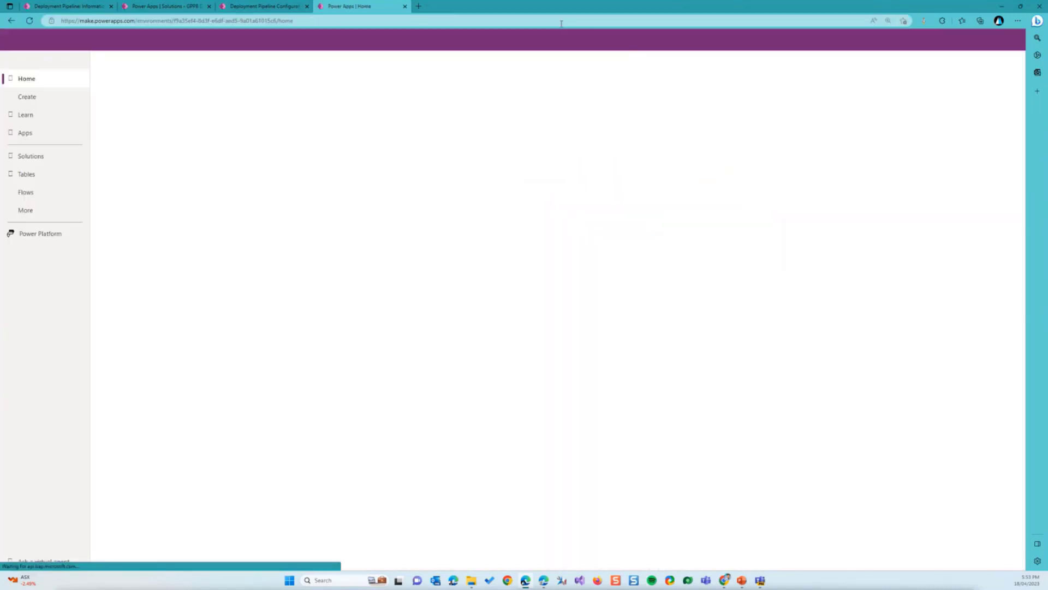
{"action": "left_click", "coordinate": [26, 134]}
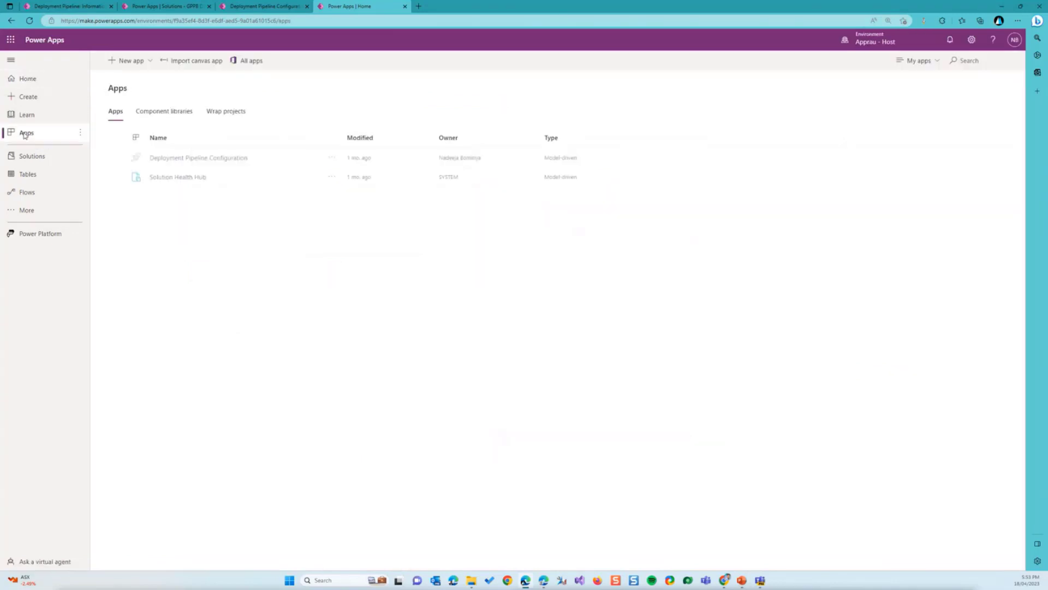
- Check which environment is selected in the environment picker, close it, and go to the Deployment Pipeline Configuration app
{"action": "left_click", "coordinate": [873, 44]}
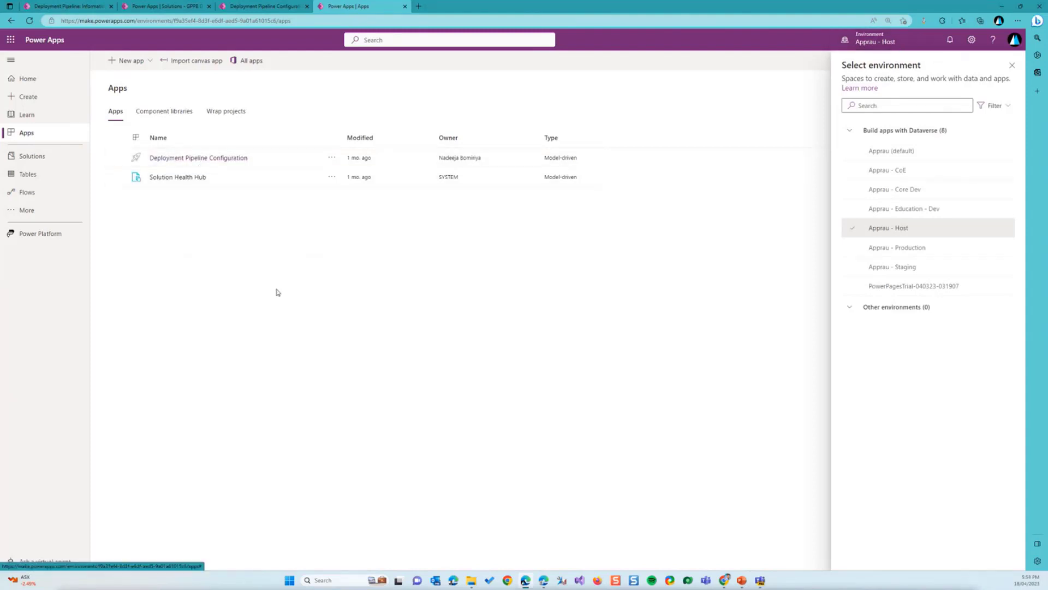
{"action": "left_click", "coordinate": [1013, 65]}
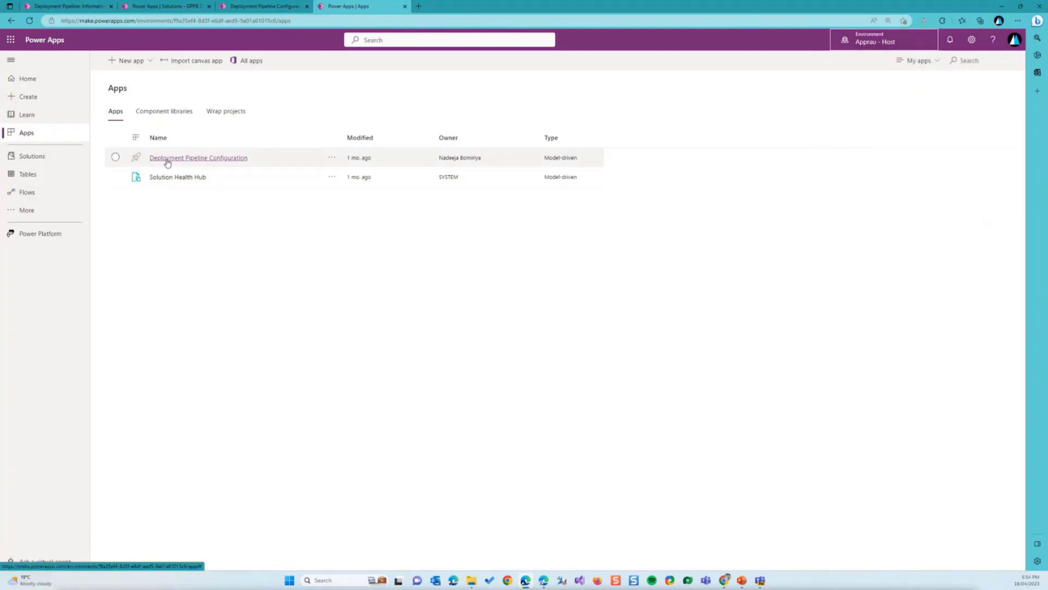
{"action": "left_click", "coordinate": [208, 158]}
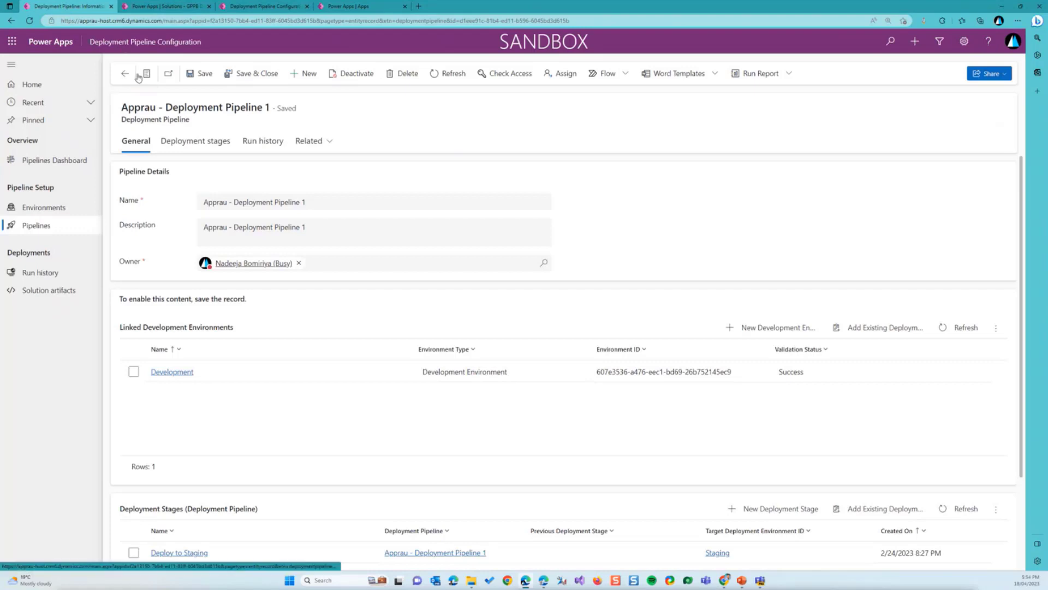
- Show the list of added deployment environments, view the blank new deployment environment form, and return to the list without saving
{"action": "left_click", "coordinate": [37, 207]}
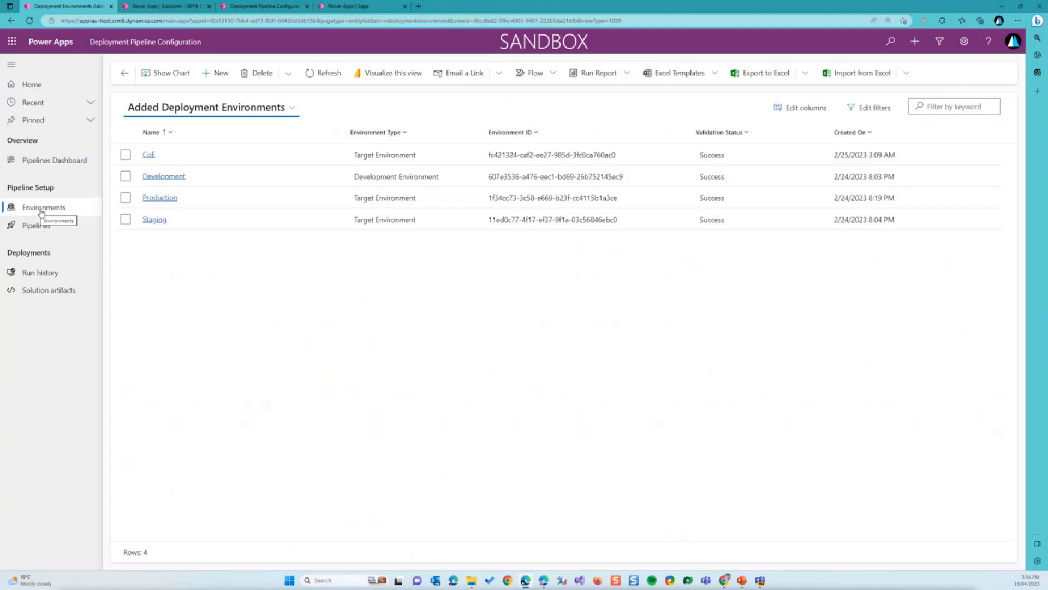
{"action": "left_click", "coordinate": [215, 73]}
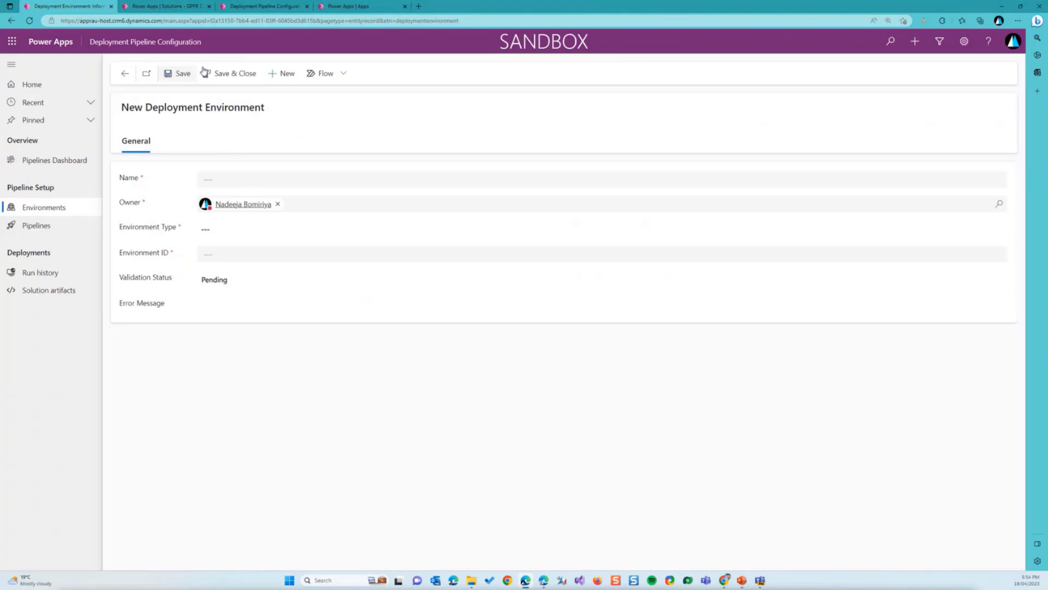
{"action": "left_click", "coordinate": [126, 75]}
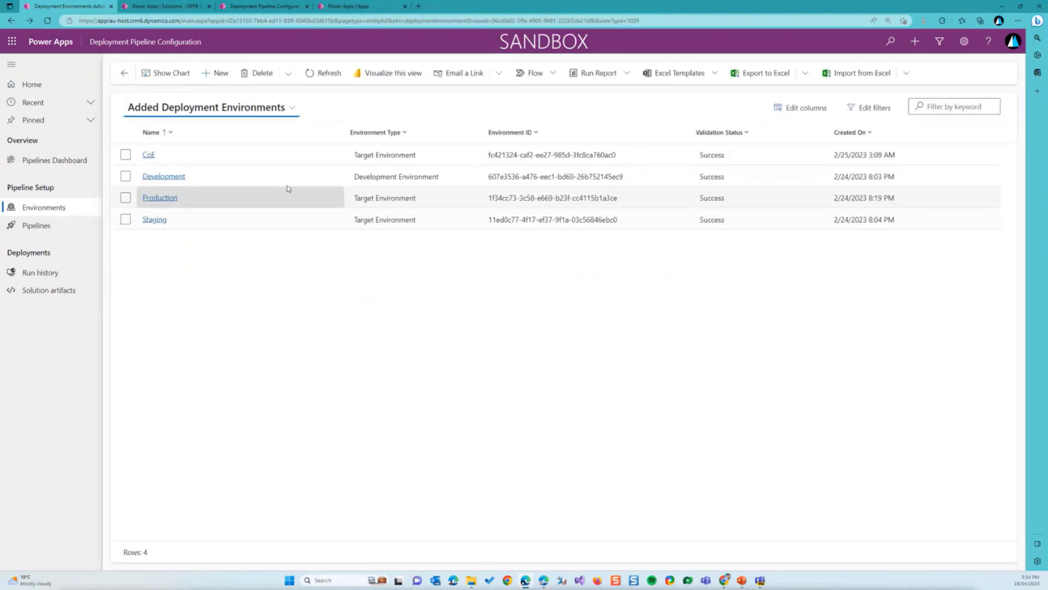
- Open the Development deployment environment record, check its environment type, and return to the environment list
{"action": "double_click", "coordinate": [308, 177]}
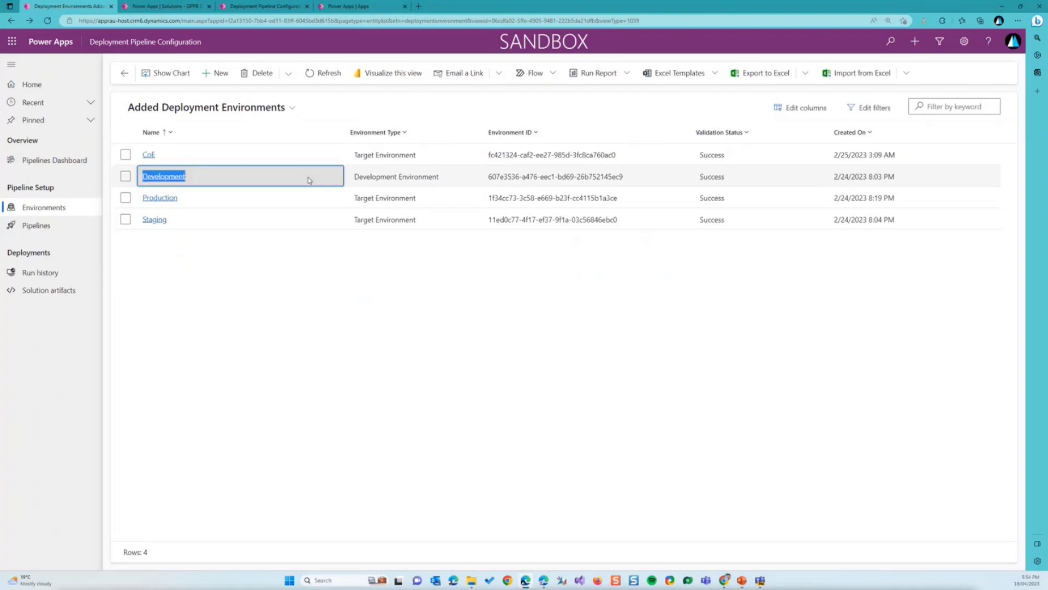
{"action": "left_click", "coordinate": [238, 186]}
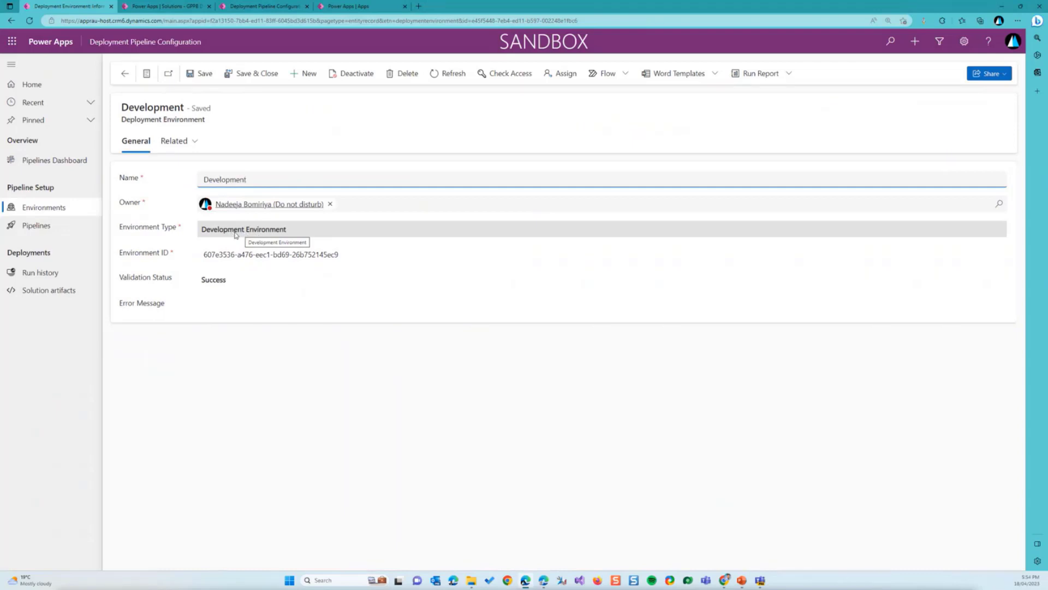
{"action": "left_click", "coordinate": [236, 235]}
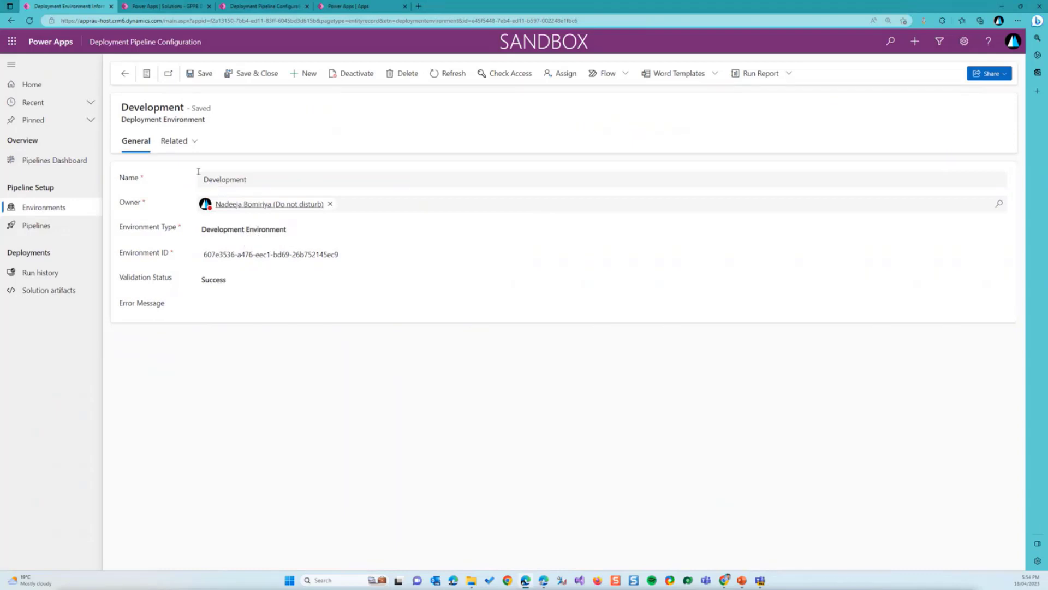
{"action": "left_click", "coordinate": [125, 73]}
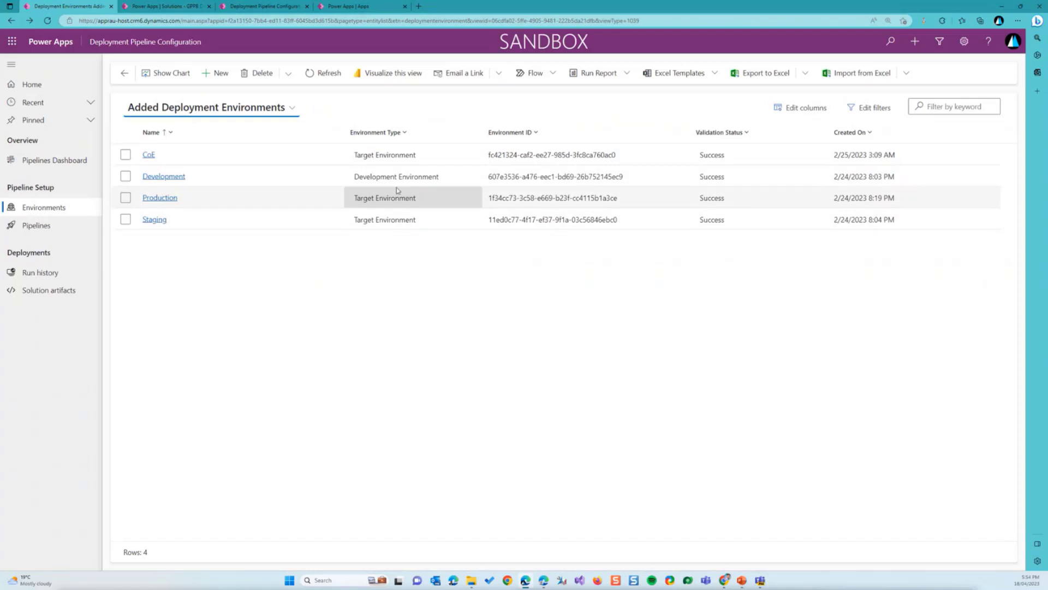
- Reopen the Development deployment environment record and highlight its name and environment ID for inspection
{"action": "double_click", "coordinate": [321, 175]}
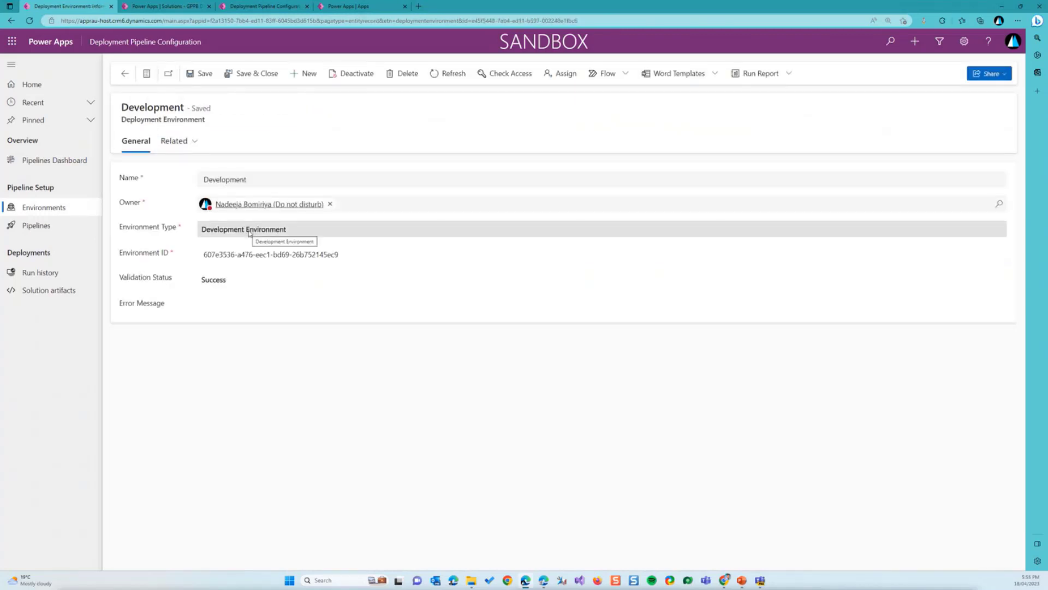
{"action": "left_click_drag", "start_coordinate": [254, 181], "coordinate": [202, 181]}
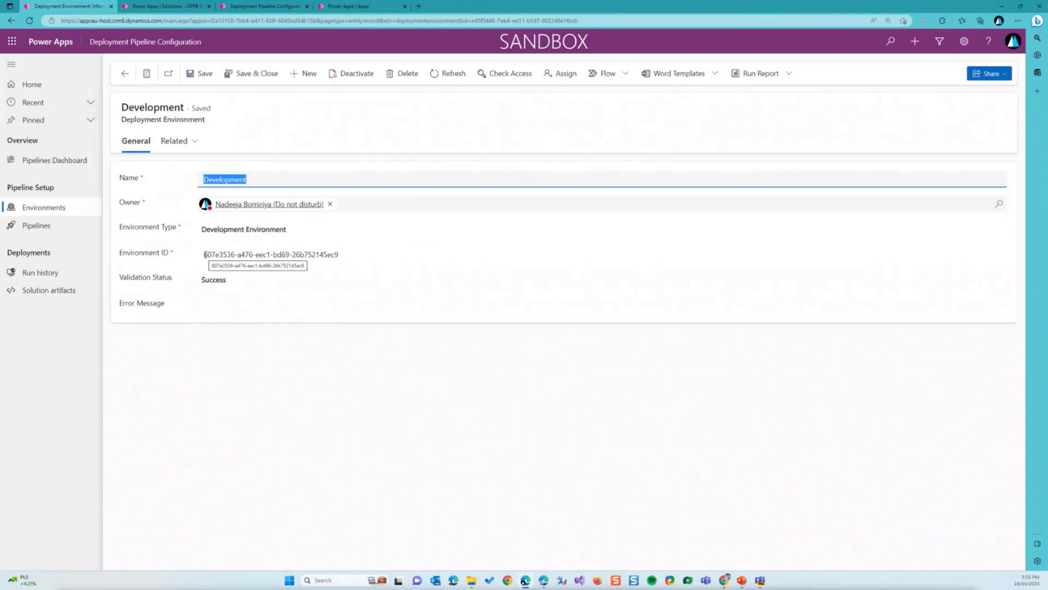
{"action": "left_click_drag", "start_coordinate": [205, 255], "coordinate": [338, 254]}
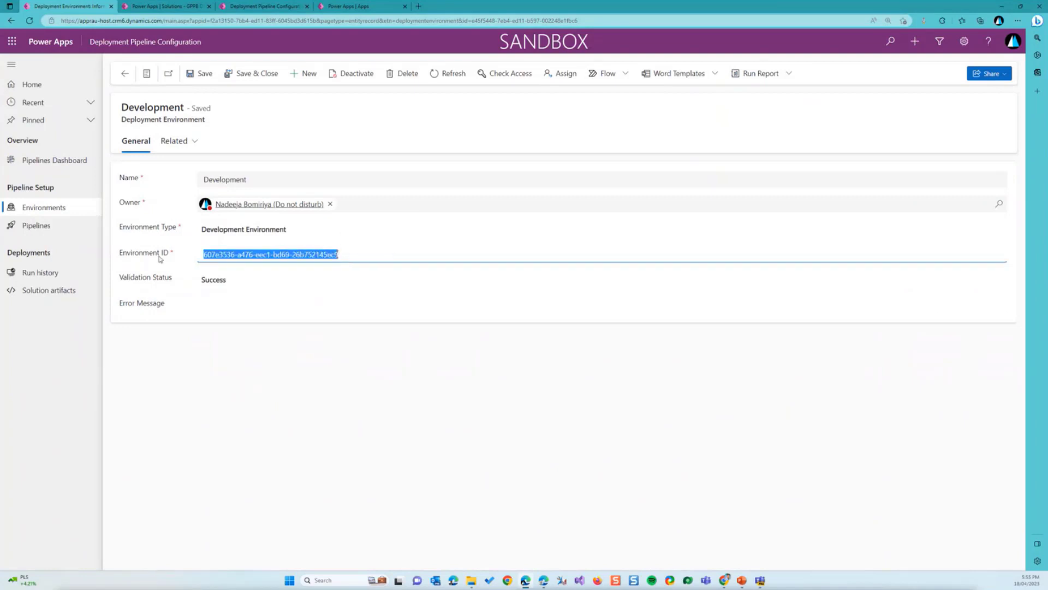
{"action": "left_click", "coordinate": [347, 255]}
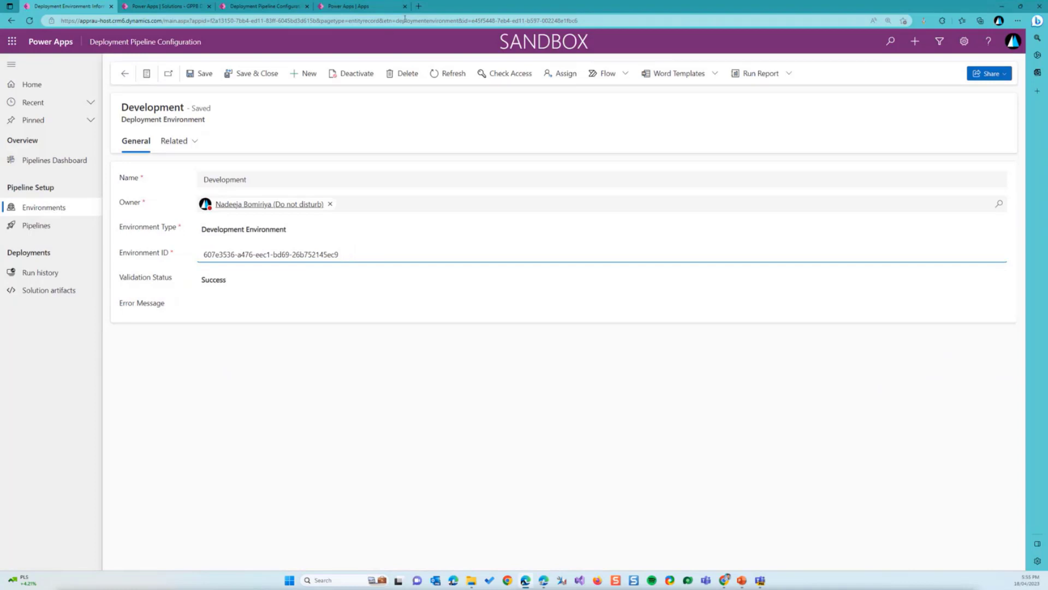
- Open admin.powerplatform.com in a new browser tab and display the details of the Apprau - Core Dev environment
{"action": "left_click", "coordinate": [419, 8]}
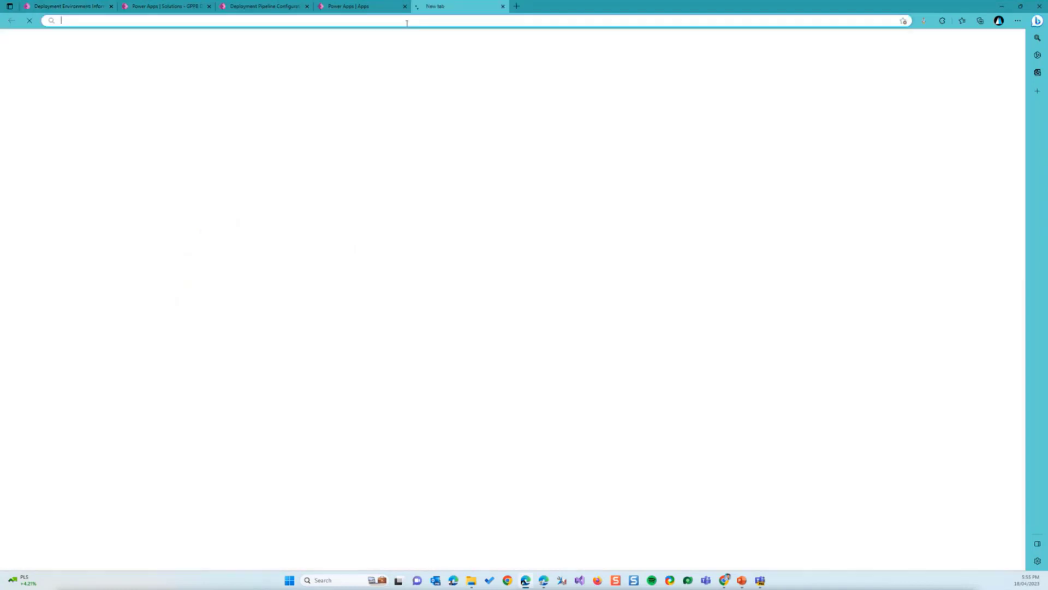
{"action": "type", "text": "admin.powerplatform.com"}
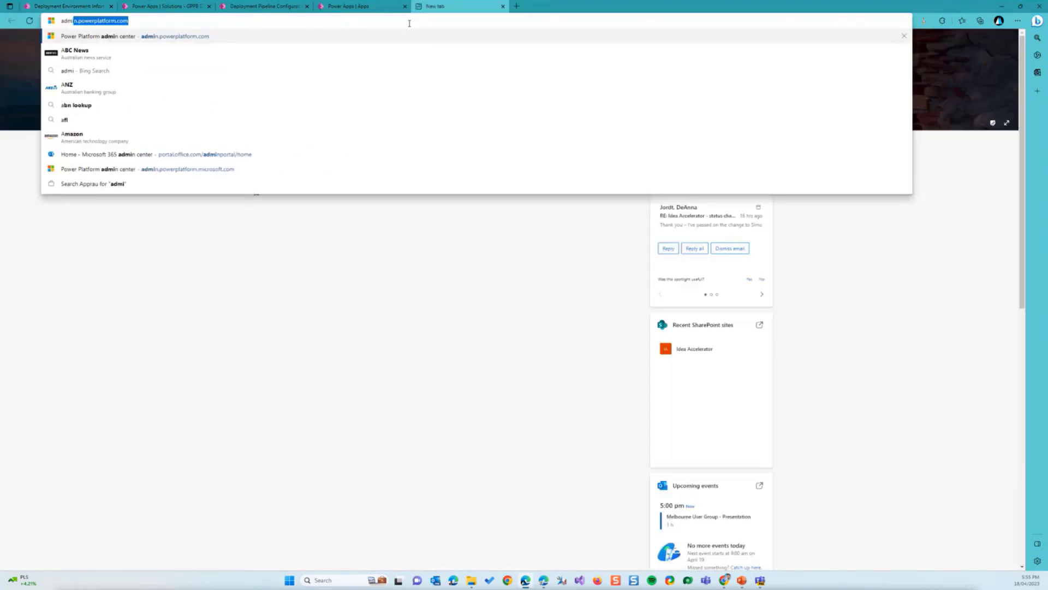
{"action": "key", "text": "Return"}
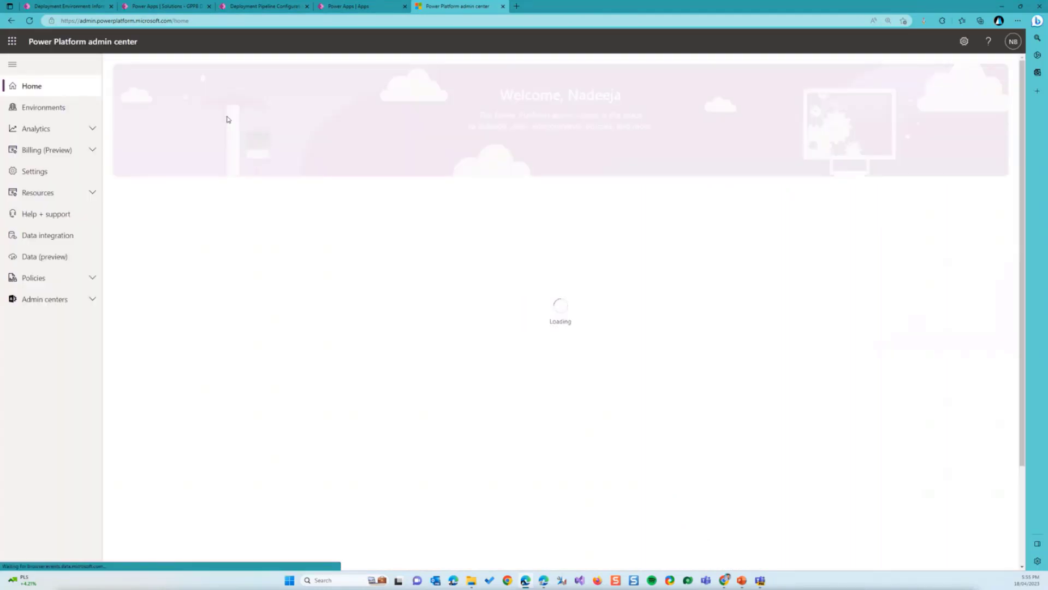
{"action": "left_click", "coordinate": [44, 108]}
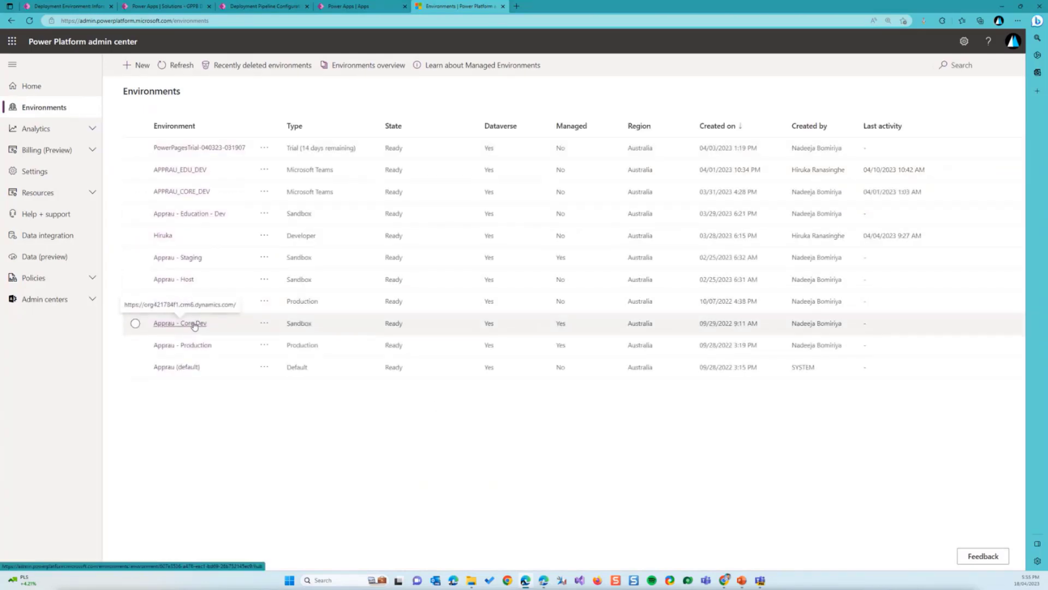
{"action": "left_click", "coordinate": [193, 325]}
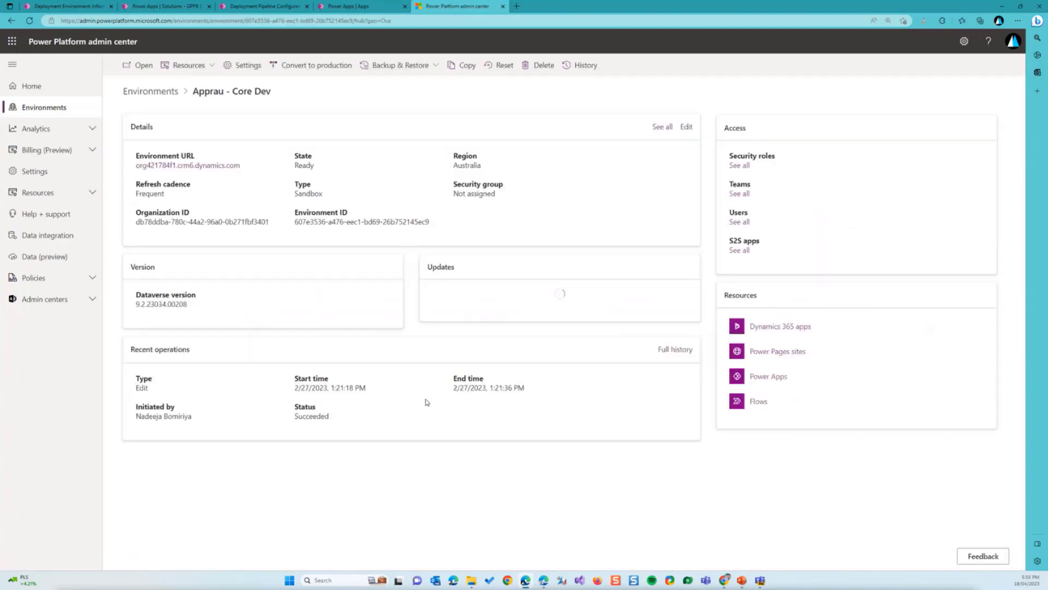
- Select the Environment ID in the Core Dev details and compare it with the ID in the Development deployment environment record
{"action": "left_click_drag", "start_coordinate": [296, 221], "coordinate": [431, 223]}
{"action": "left_click", "coordinate": [436, 236]}
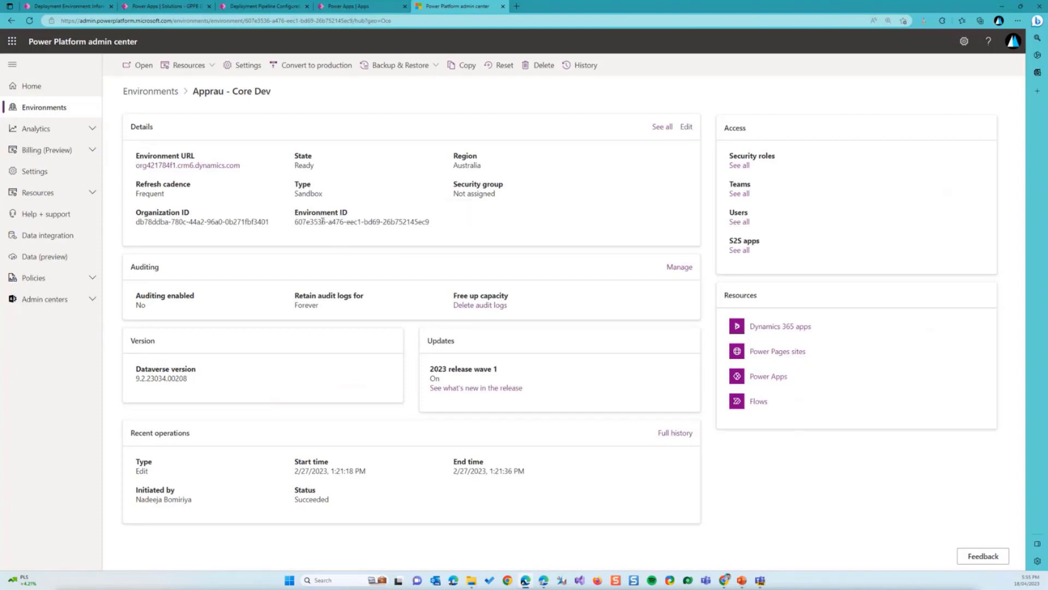
{"action": "triple_click", "coordinate": [421, 219]}
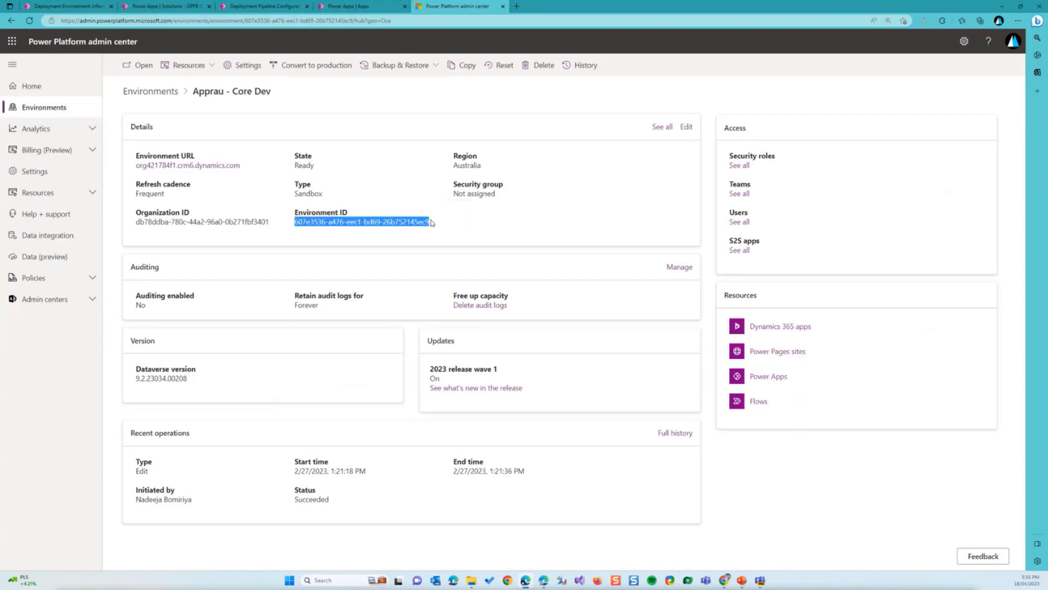
{"action": "left_click", "coordinate": [68, 6]}
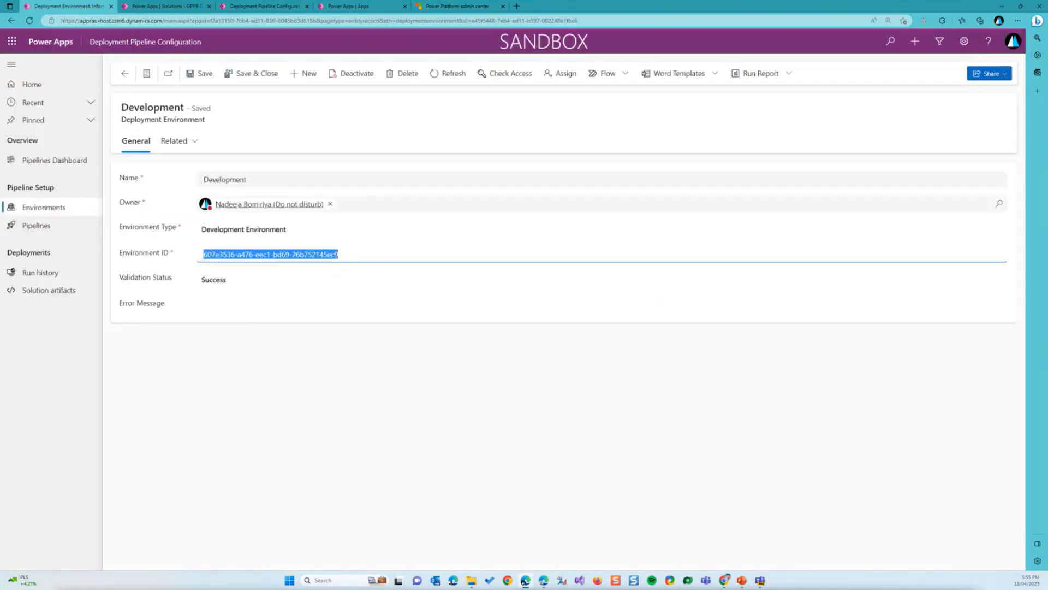
{"action": "left_click", "coordinate": [382, 385]}
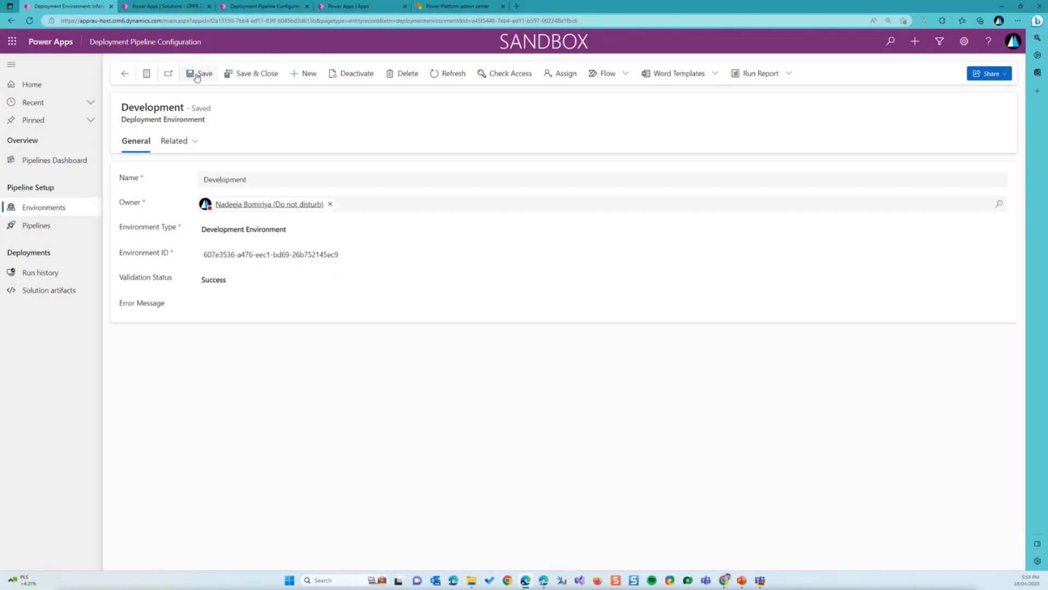
- Open the Staging deployment environment record, and switch to PowerPoint to display the Environments slide
{"action": "left_click", "coordinate": [123, 74]}
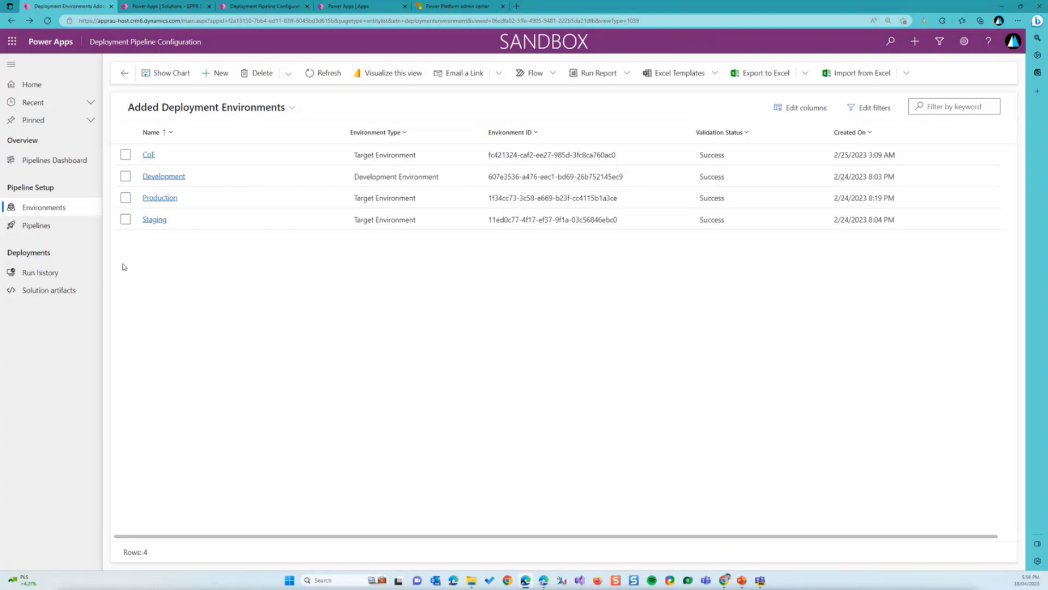
{"action": "double_click", "coordinate": [226, 225]}
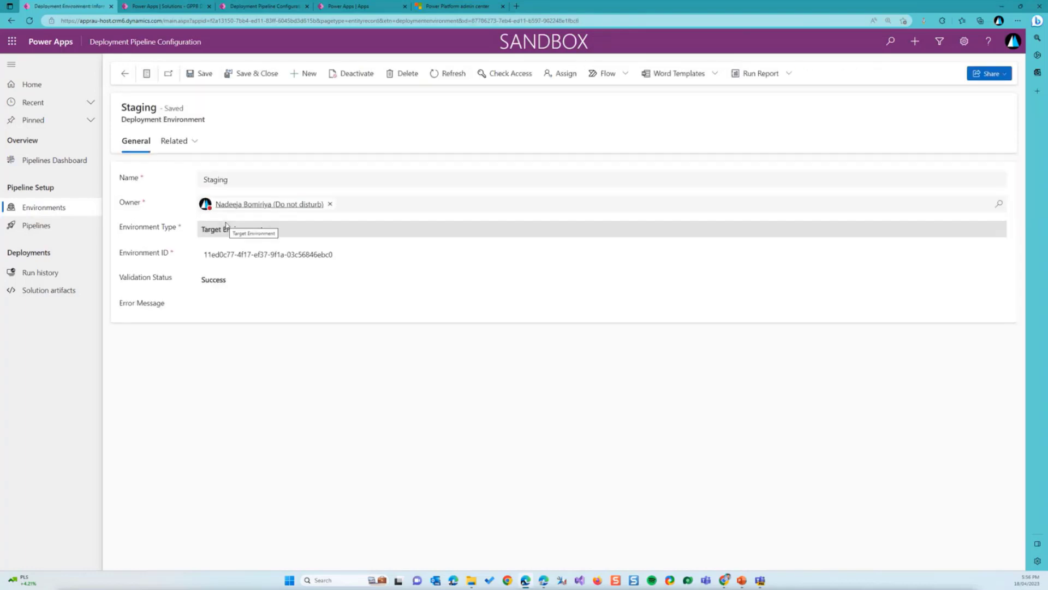
{"action": "left_click", "coordinate": [741, 580]}
{"action": "scroll", "coordinate": [64, 277], "scroll_direction": "up", "scroll_amount": 8}
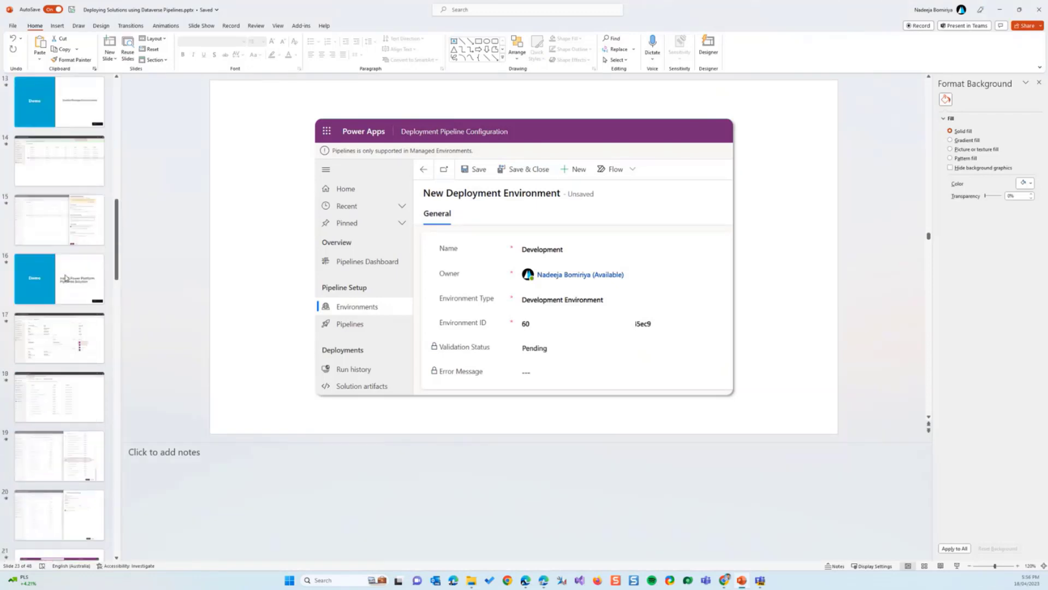
{"action": "scroll", "coordinate": [65, 278], "scroll_direction": "up", "scroll_amount": 2}
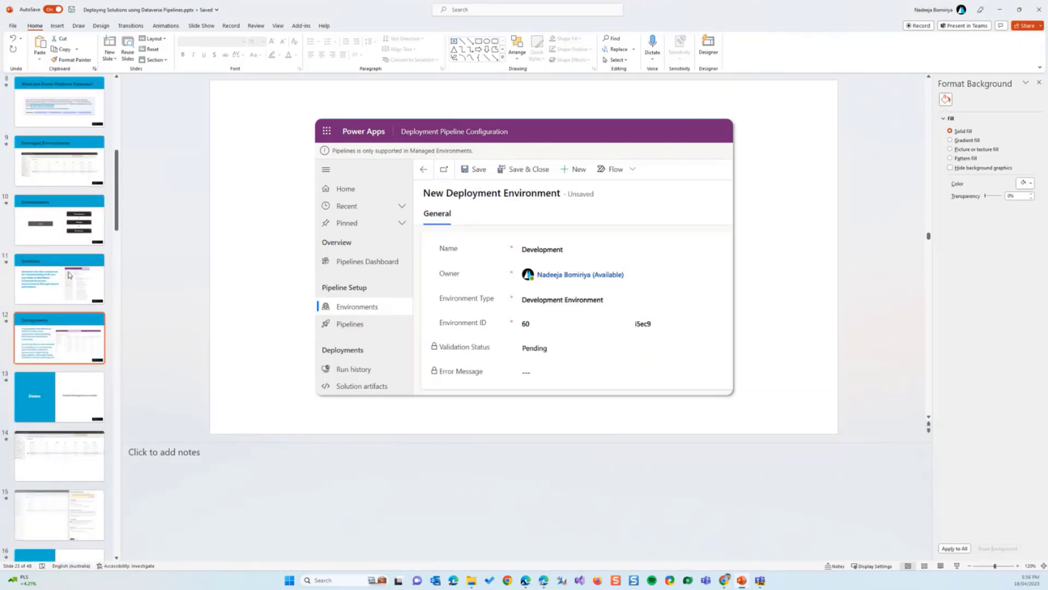
{"action": "left_click", "coordinate": [63, 243]}
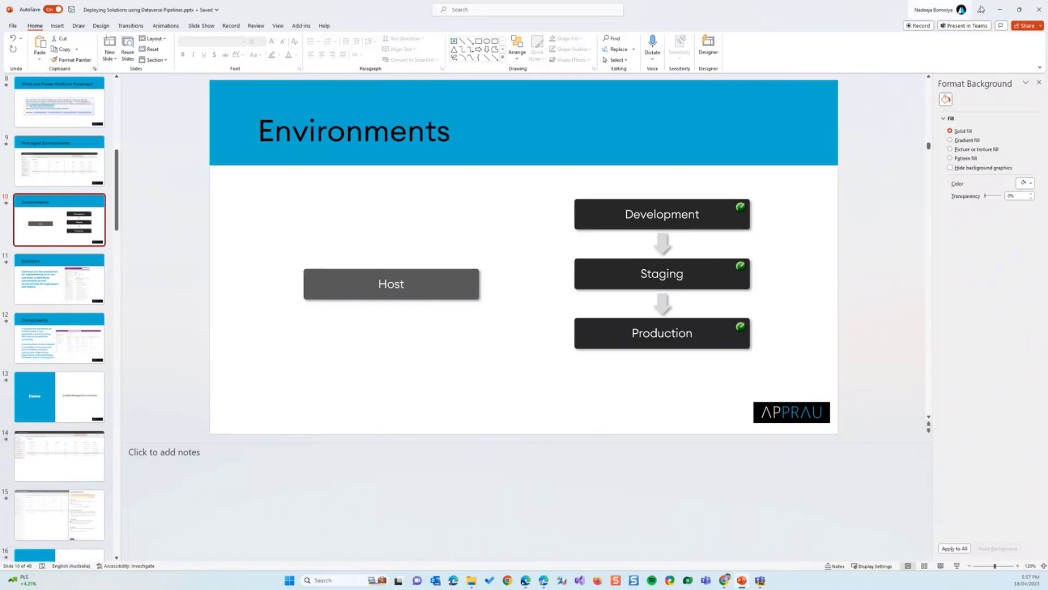
- Back in the browser, reopen the Staging record, highlight its name and environment ID for inspection, and return to the environment list
{"action": "left_click", "coordinate": [999, 9]}
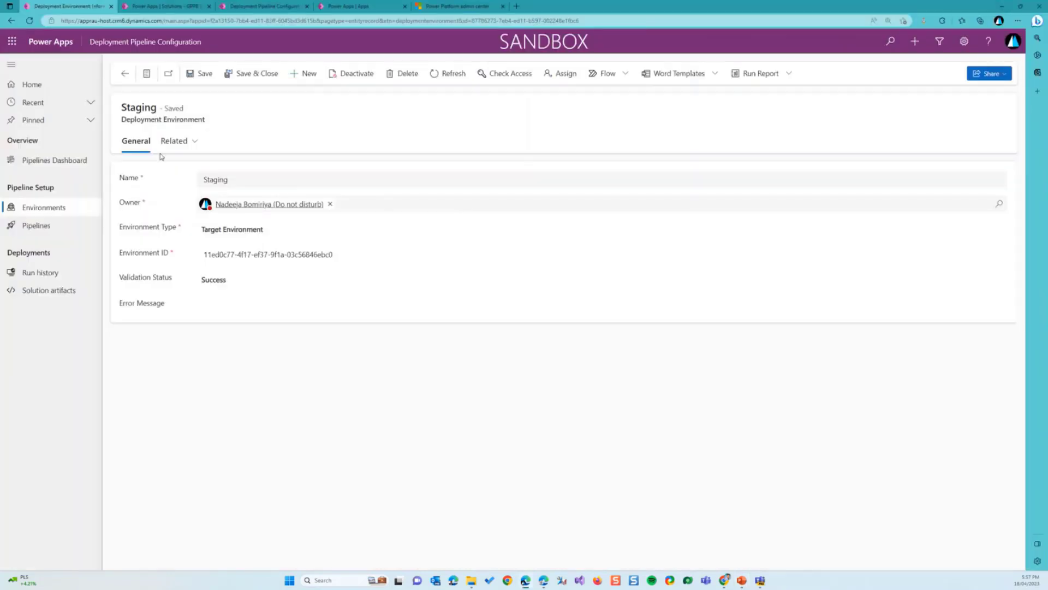
{"action": "left_click", "coordinate": [124, 73]}
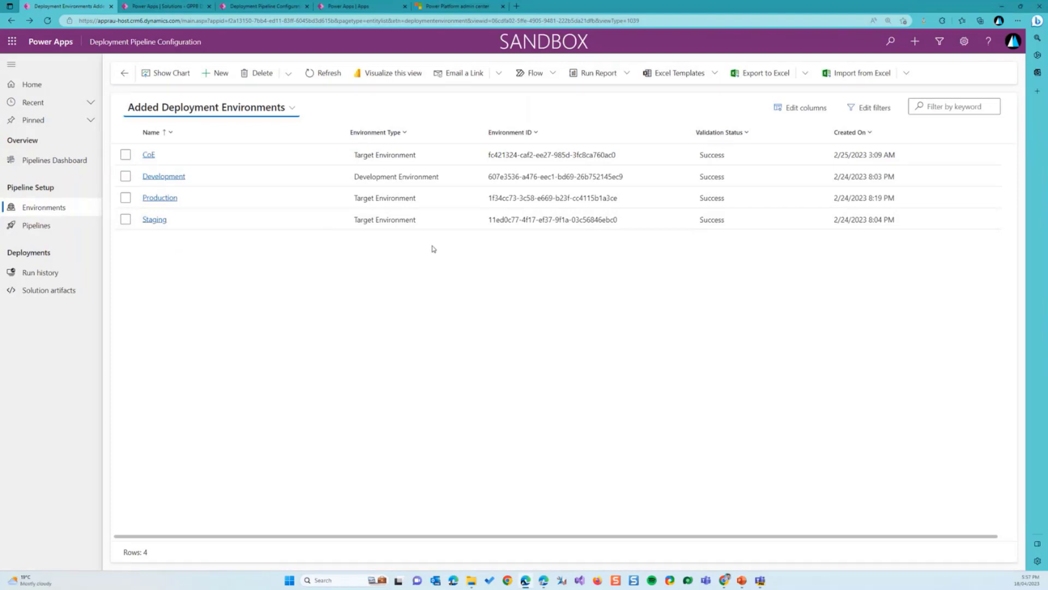
{"action": "double_click", "coordinate": [442, 220]}
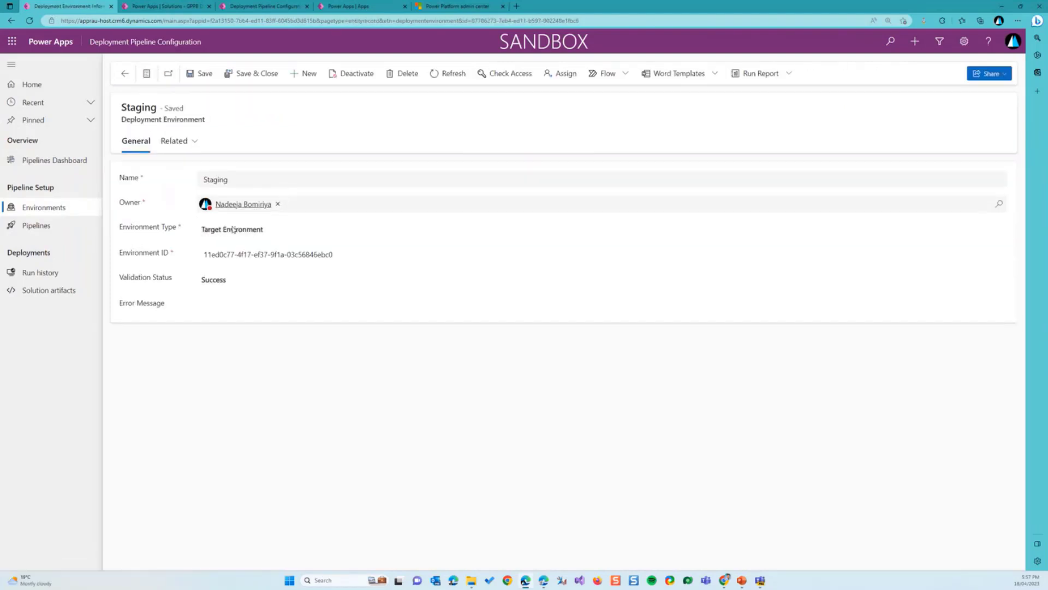
{"action": "left_click_drag", "start_coordinate": [239, 180], "coordinate": [192, 184]}
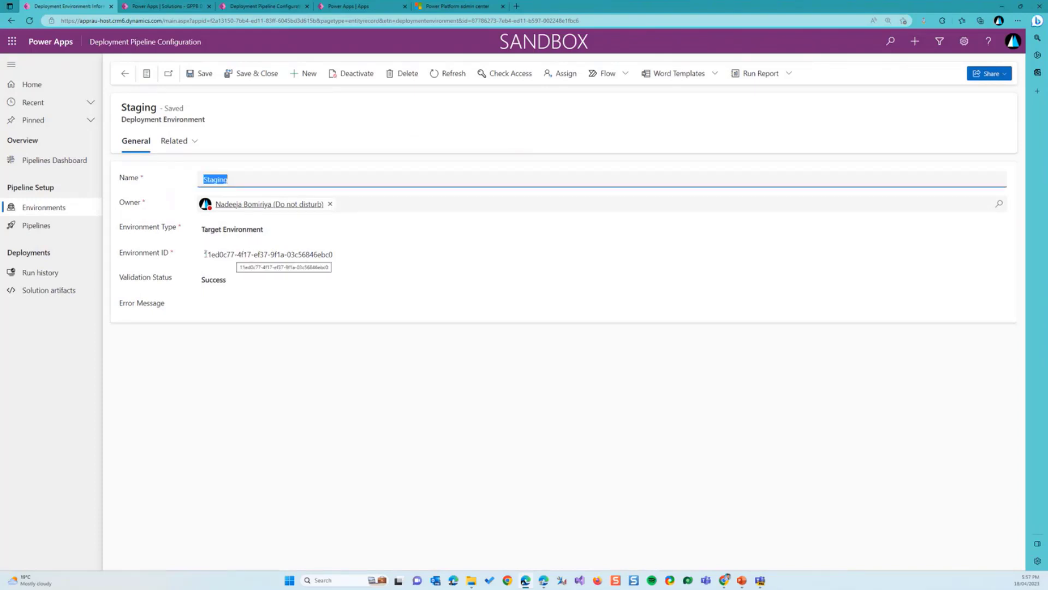
{"action": "left_click_drag", "start_coordinate": [205, 254], "coordinate": [361, 254]}
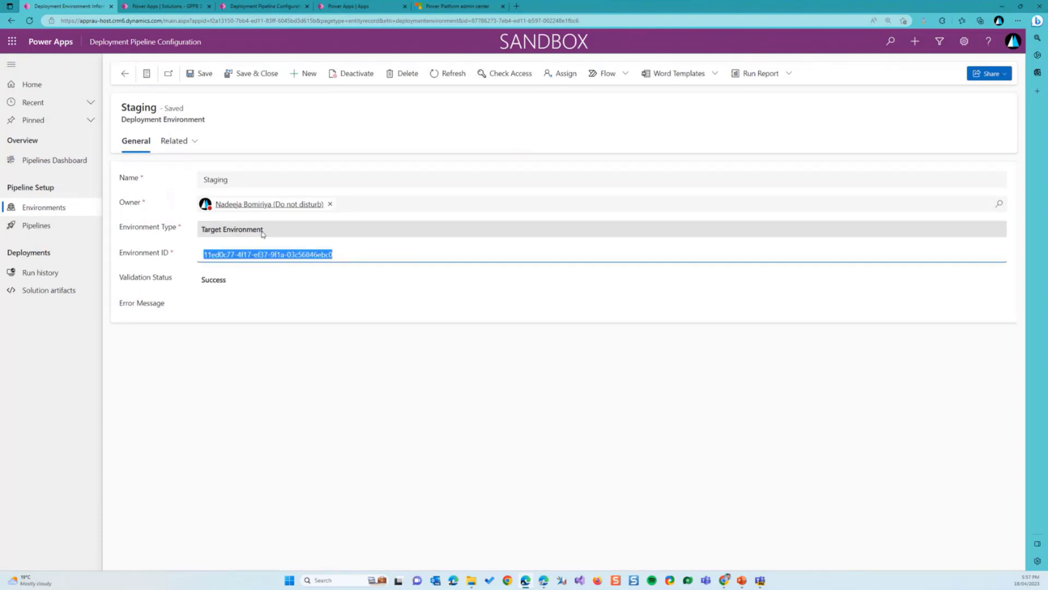
{"action": "left_click", "coordinate": [125, 75]}
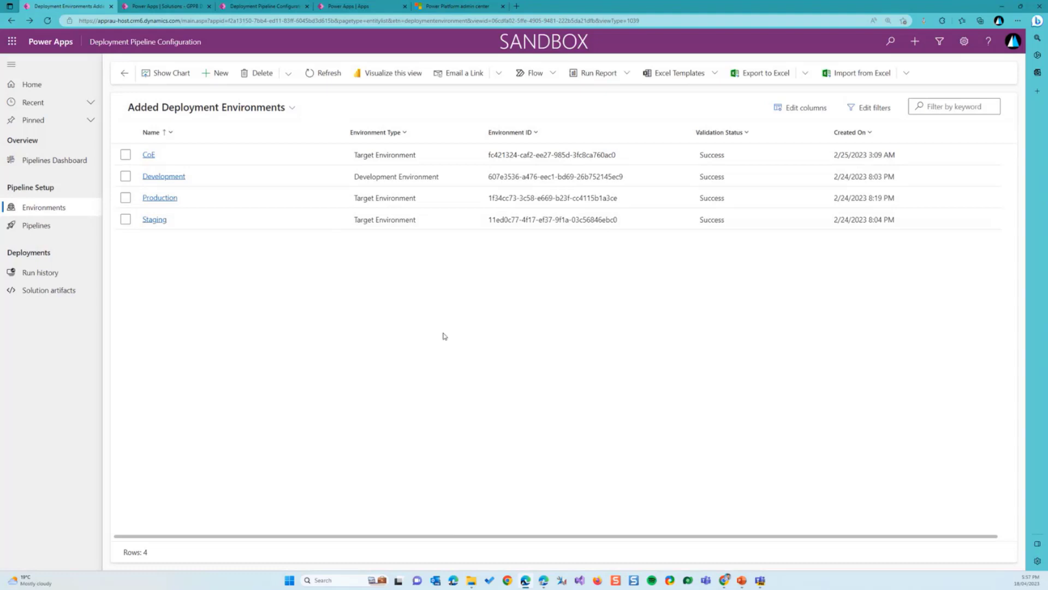
- Show the list of deployment pipelines and view the blank New Deployment Pipeline form, leaving it without creating anything
{"action": "left_click", "coordinate": [43, 229]}
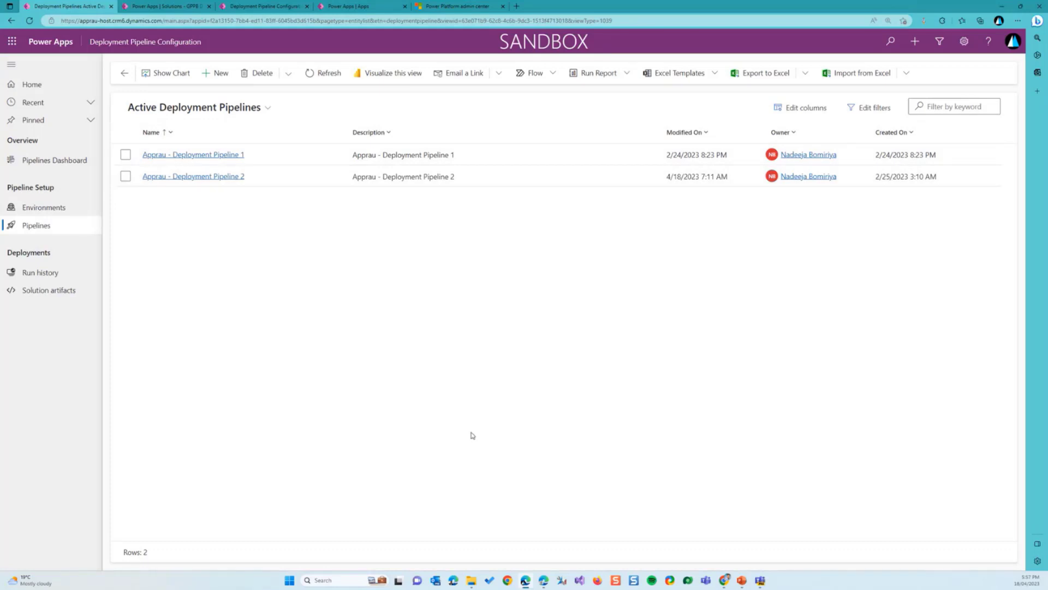
{"action": "left_click", "coordinate": [217, 74]}
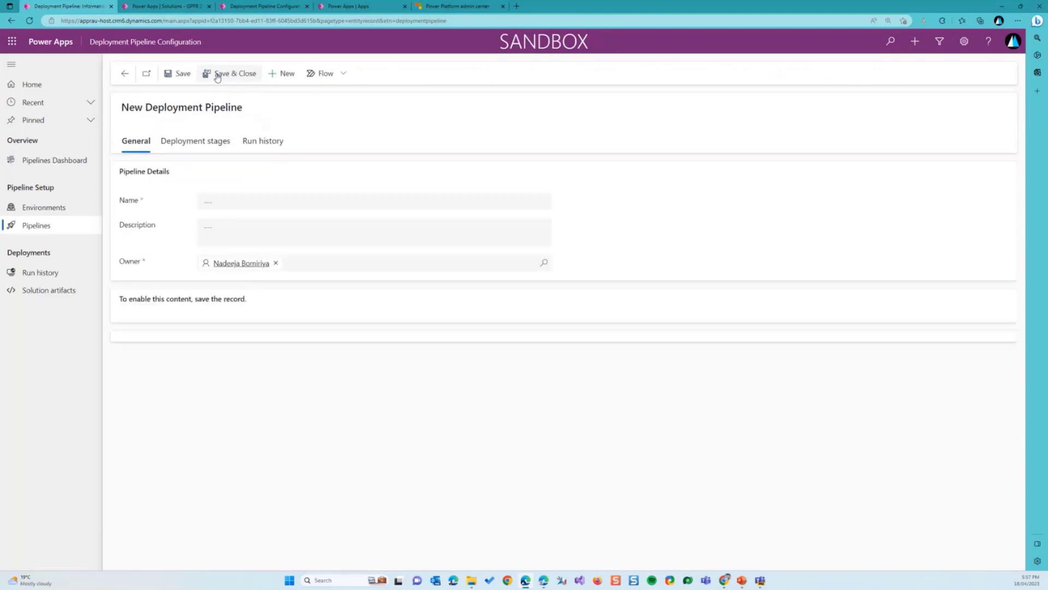
{"action": "left_click", "coordinate": [120, 76]}
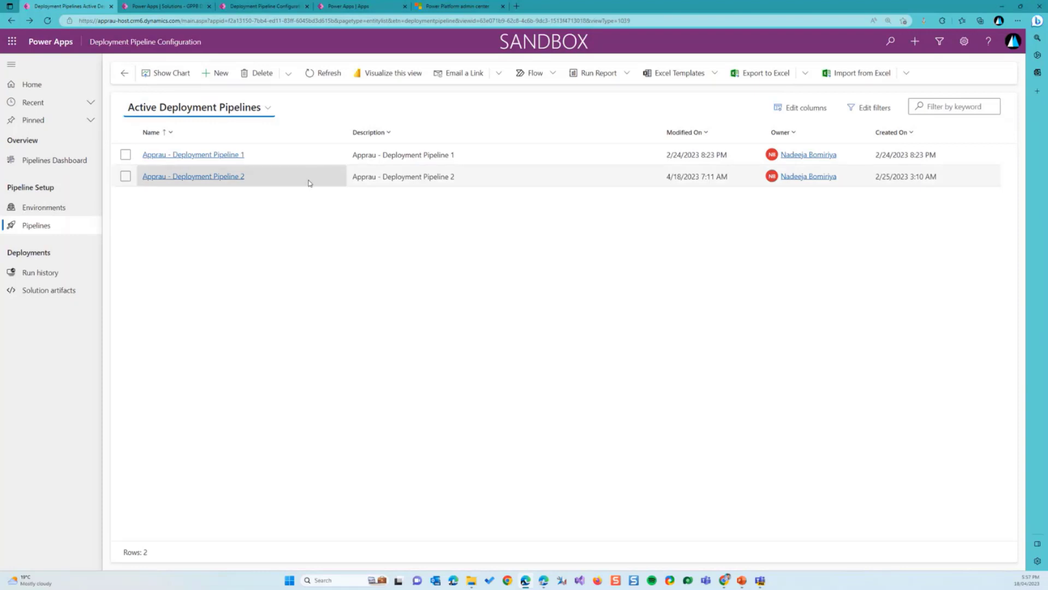
- Open the Apprau - Deployment Pipeline 1 record and view the lookup for linking an existing deployment environment, without adding one
{"action": "double_click", "coordinate": [306, 158]}
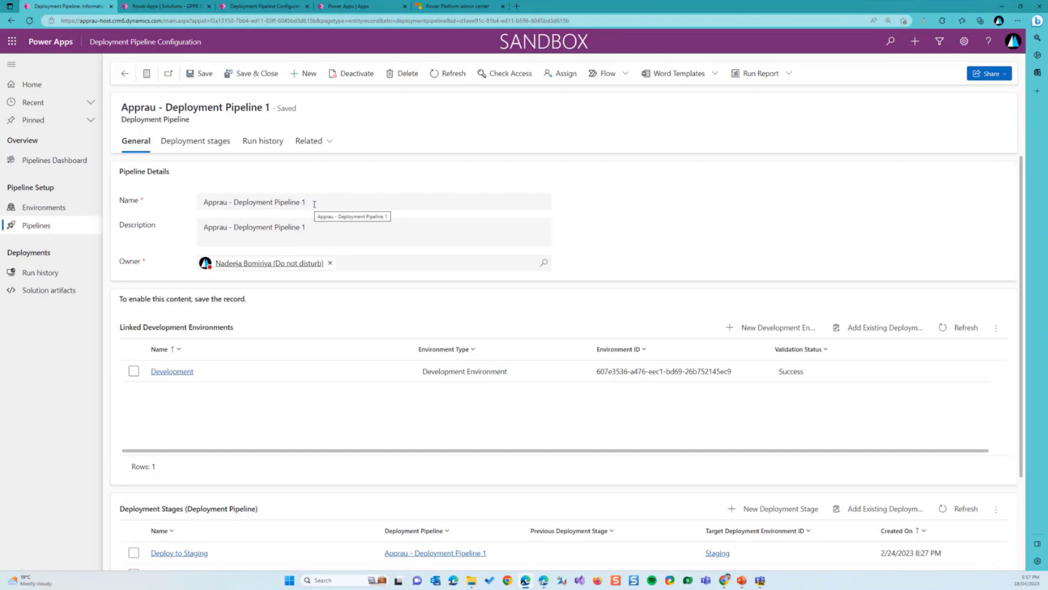
{"action": "left_click", "coordinate": [362, 206]}
{"action": "left_click", "coordinate": [167, 225]}
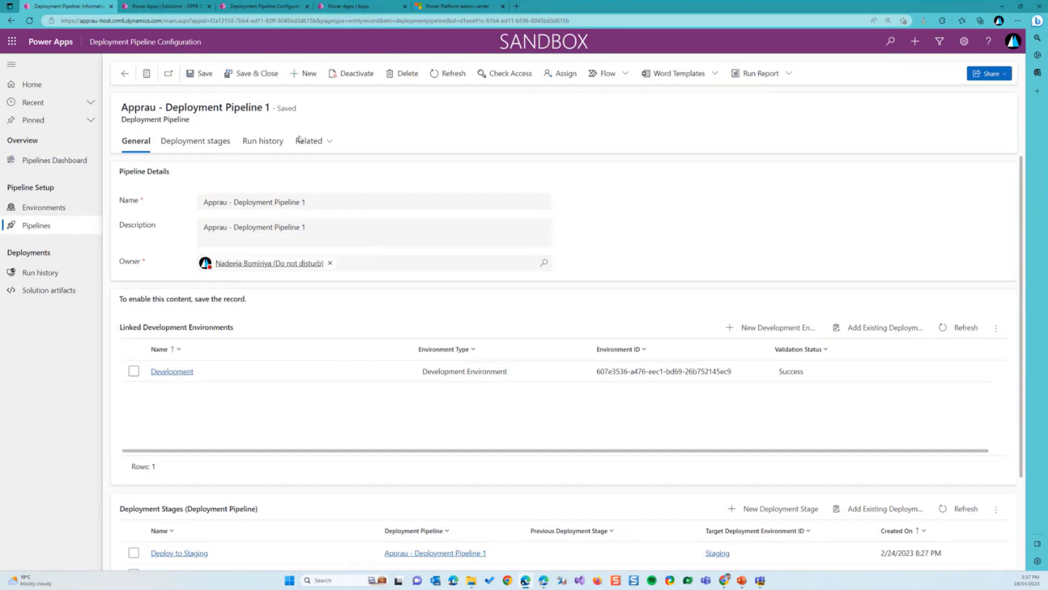
{"action": "scroll", "coordinate": [482, 351], "scroll_direction": "down", "scroll_amount": 1}
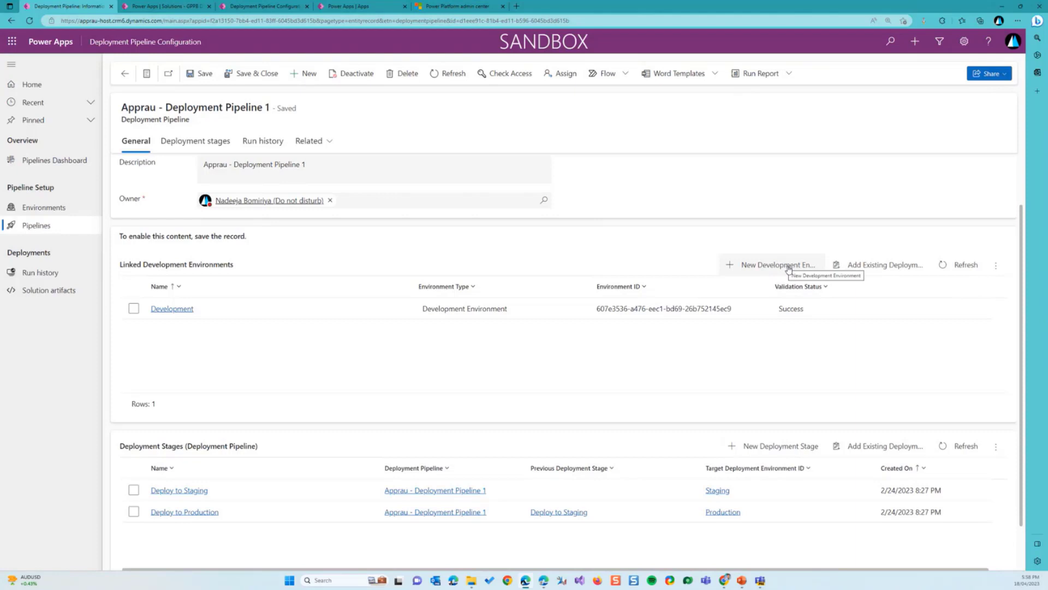
{"action": "left_click", "coordinate": [885, 266]}
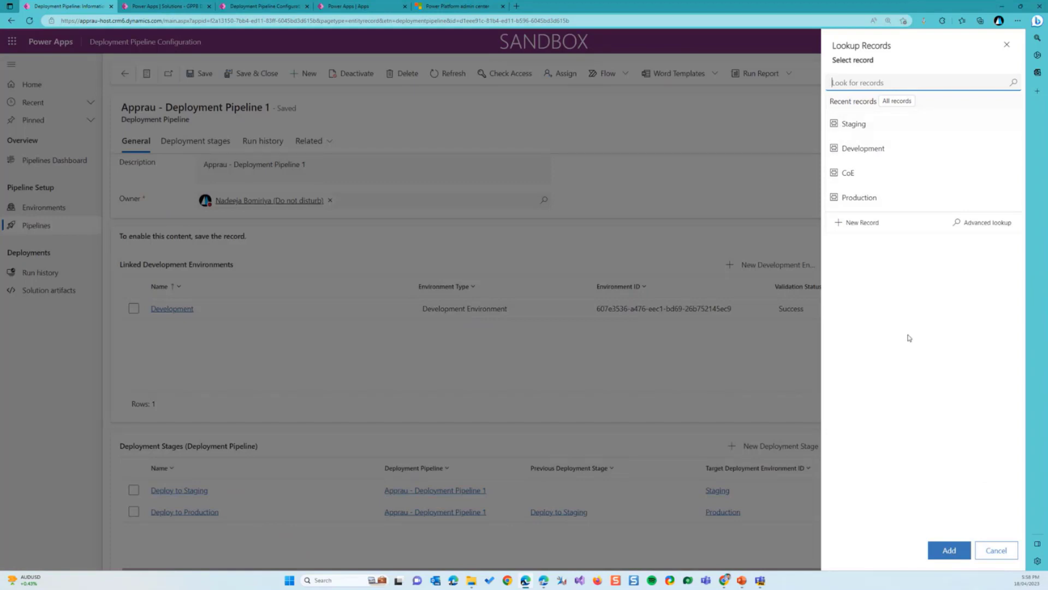
{"action": "left_click", "coordinate": [996, 556]}
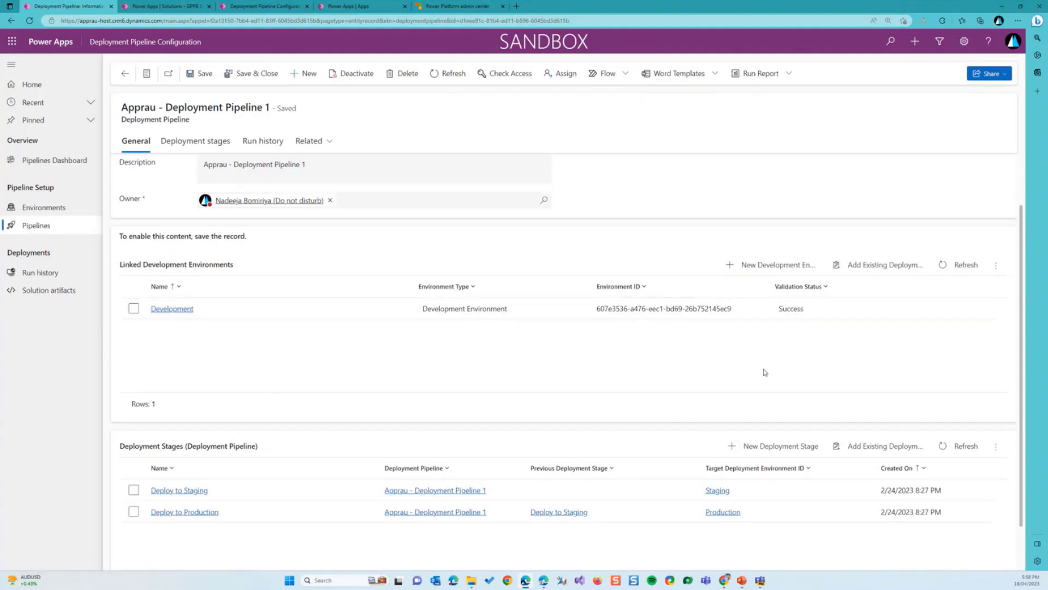
- Open the Deploy to Staging deployment stage of the pipeline, examine its details, and return to the pipeline record
{"action": "scroll", "coordinate": [762, 376], "scroll_direction": "down", "scroll_amount": 1}
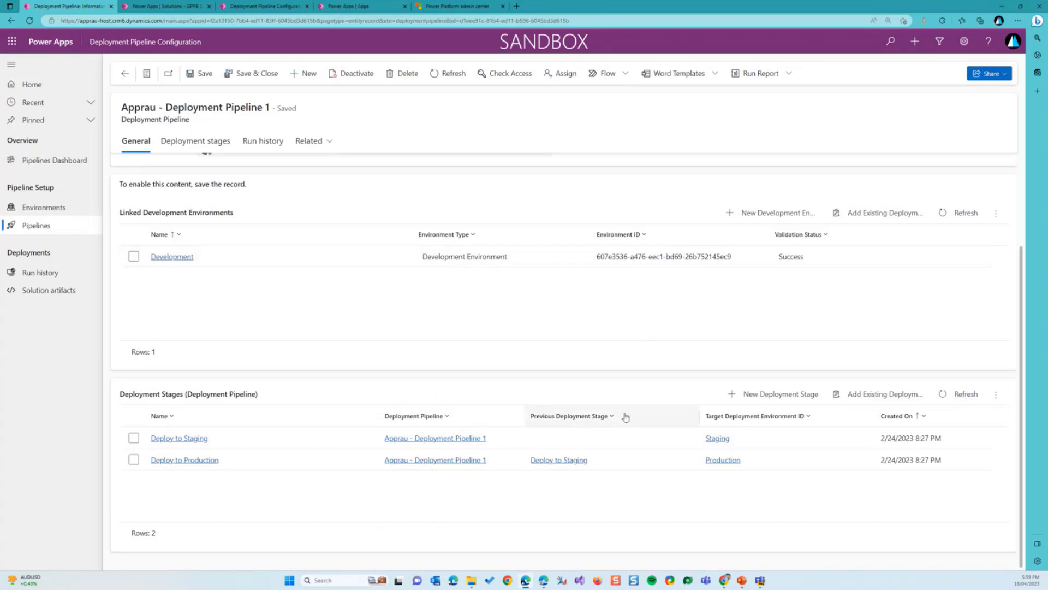
{"action": "left_click", "coordinate": [560, 439]}
{"action": "left_click", "coordinate": [561, 439]}
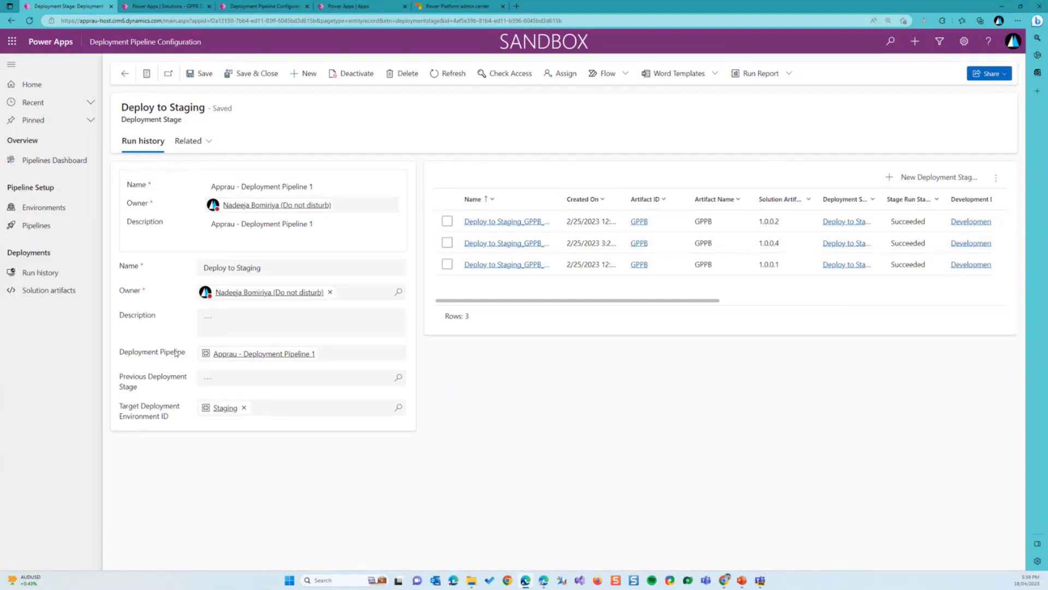
{"action": "left_click", "coordinate": [124, 74]}
- Open the quick create form for a new deployment stage, view the target deployment environment options, and close it without saving
{"action": "scroll", "coordinate": [859, 421], "scroll_direction": "down", "scroll_amount": 3}
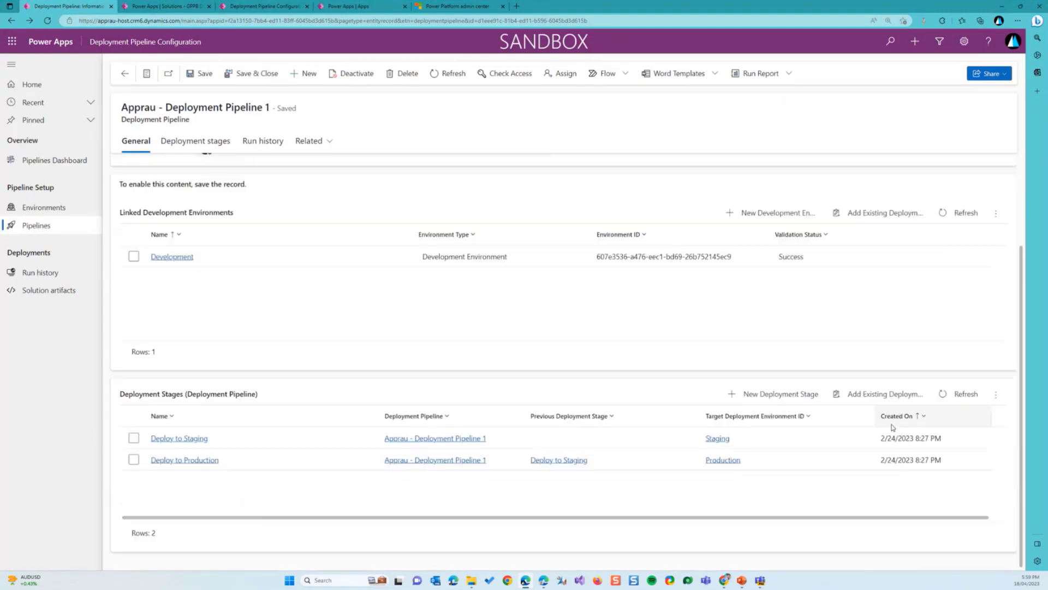
{"action": "left_click", "coordinate": [799, 396]}
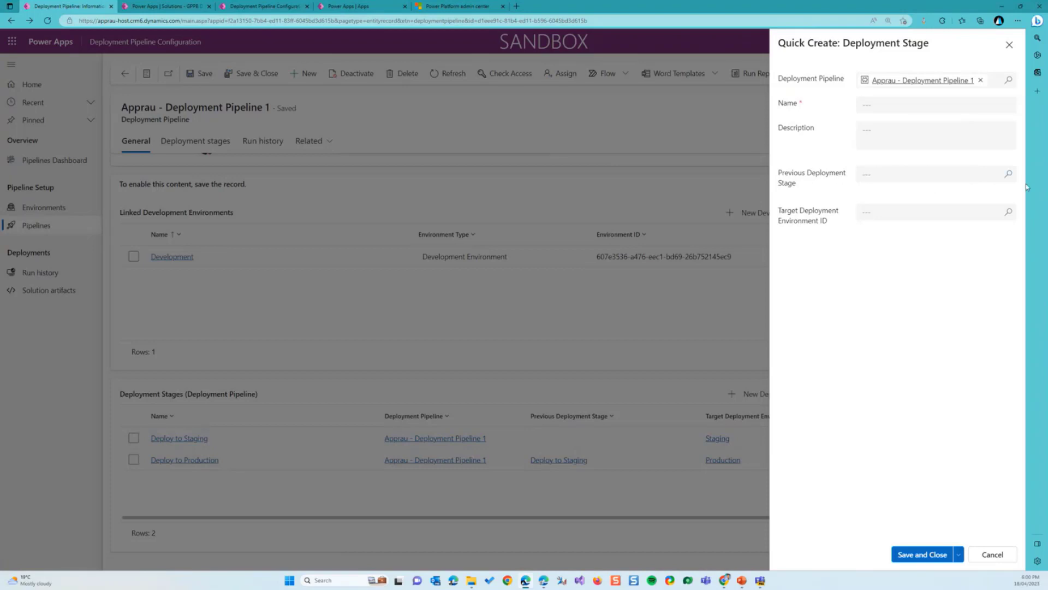
{"action": "left_click", "coordinate": [999, 213]}
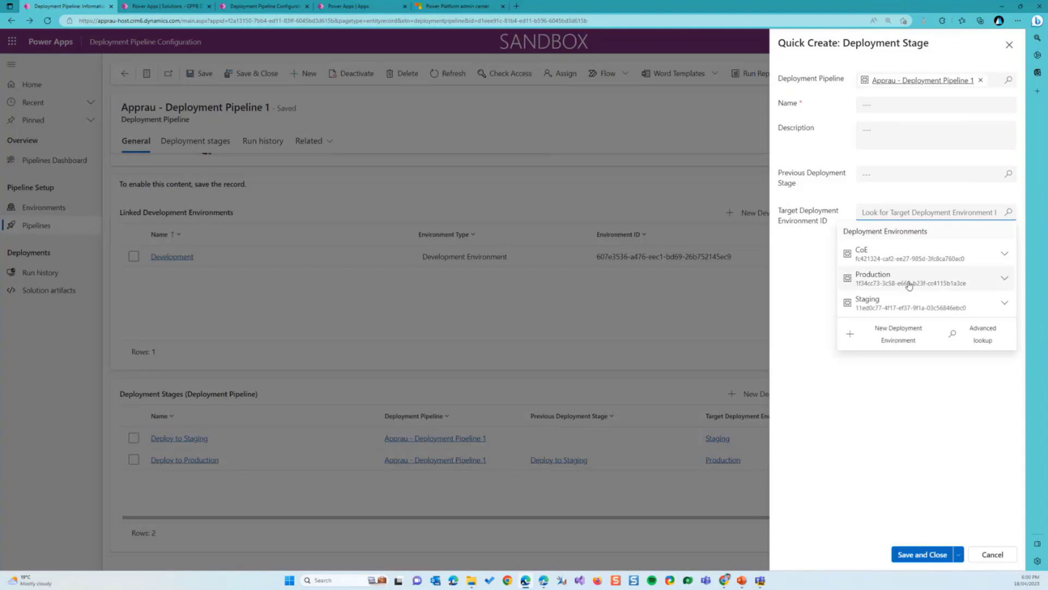
{"action": "left_click", "coordinate": [818, 273]}
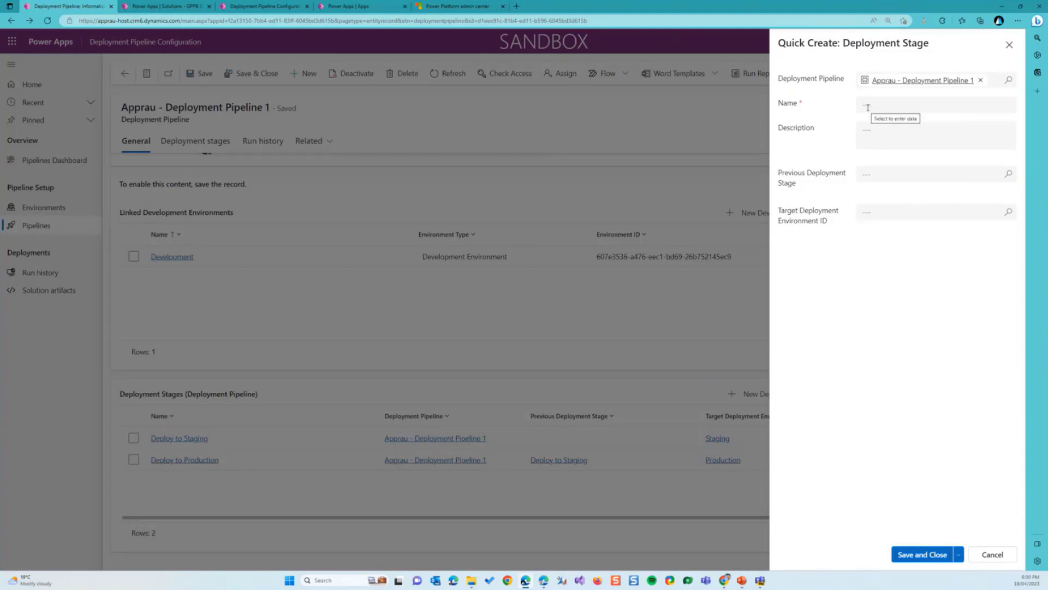
{"action": "left_click", "coordinate": [868, 108]}
{"action": "left_click", "coordinate": [1009, 45]}
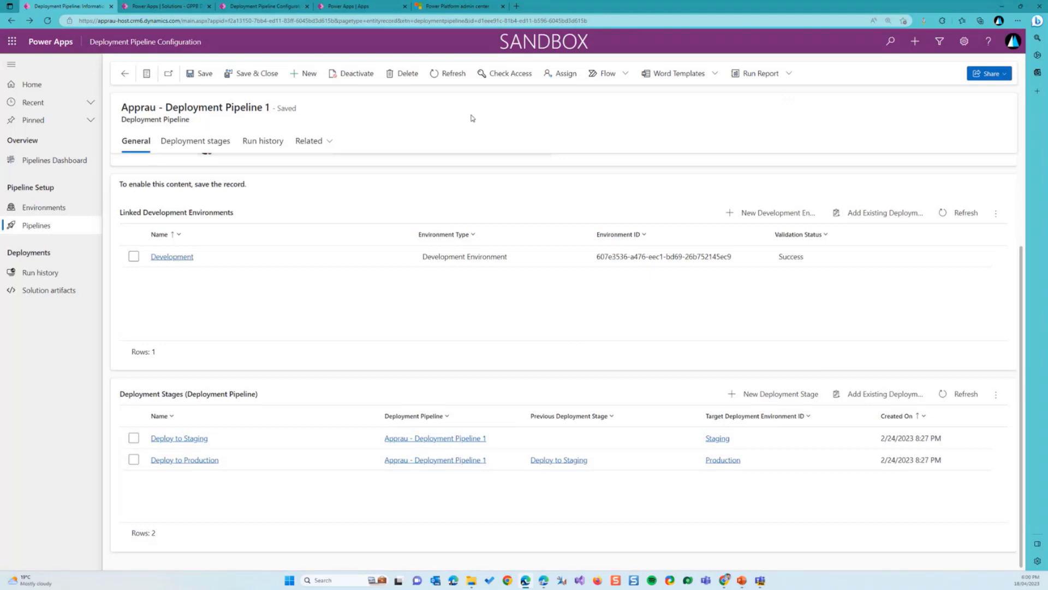
- Review the pipeline details, linked development environments and deployment stages of Apprau - Deployment Pipeline 1
{"action": "scroll", "coordinate": [464, 295], "scroll_direction": "up", "scroll_amount": 2}
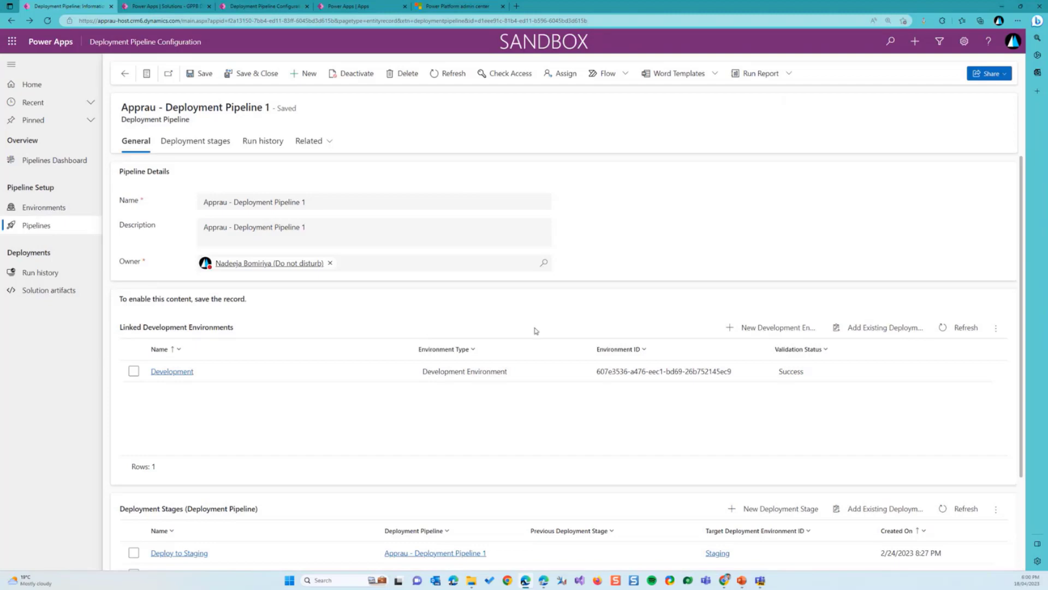
{"action": "scroll", "coordinate": [262, 358], "scroll_direction": "down", "scroll_amount": 3}
{"action": "scroll", "coordinate": [175, 229], "scroll_direction": "up", "scroll_amount": 3}
- Switch to the Power Apps maker portal tab, briefly view the GPPB Demo solution's objects, and return to the solutions list
{"action": "left_click", "coordinate": [166, 6]}
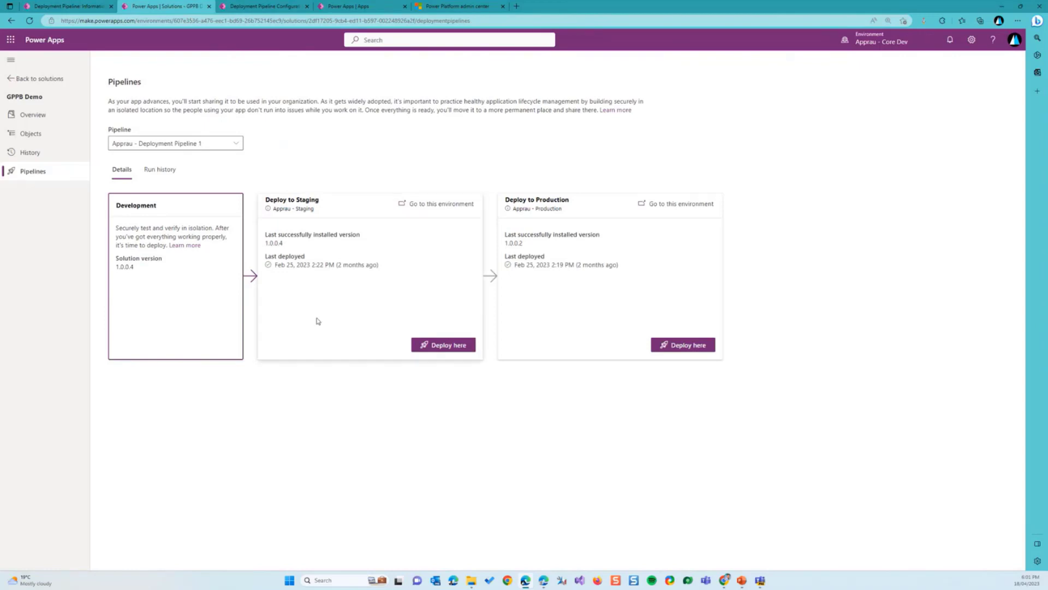
{"action": "left_click", "coordinate": [38, 78]}
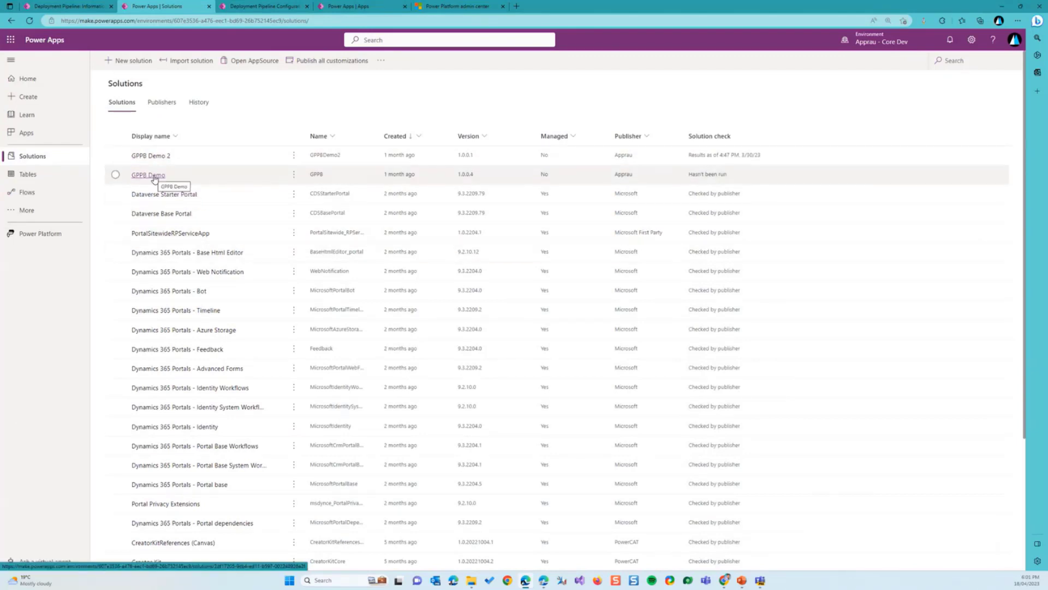
{"action": "left_click", "coordinate": [148, 175]}
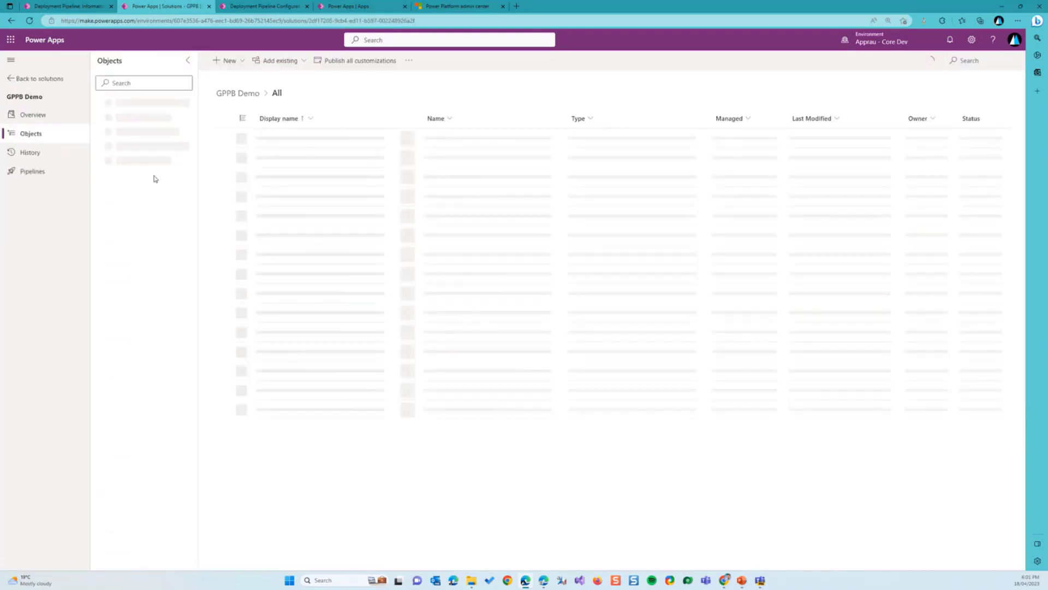
{"action": "left_click", "coordinate": [54, 78]}
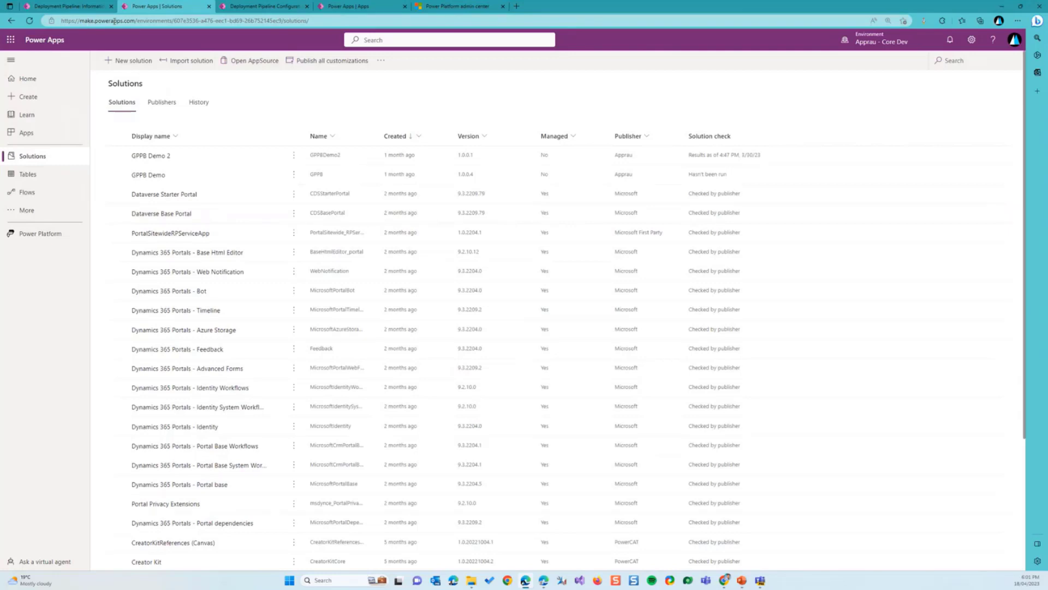
- Check the selected environment, Apprau - Core Dev, in the environment picker, and open the Pipelines page of the GPPB Demo solution
{"action": "left_click", "coordinate": [892, 44]}
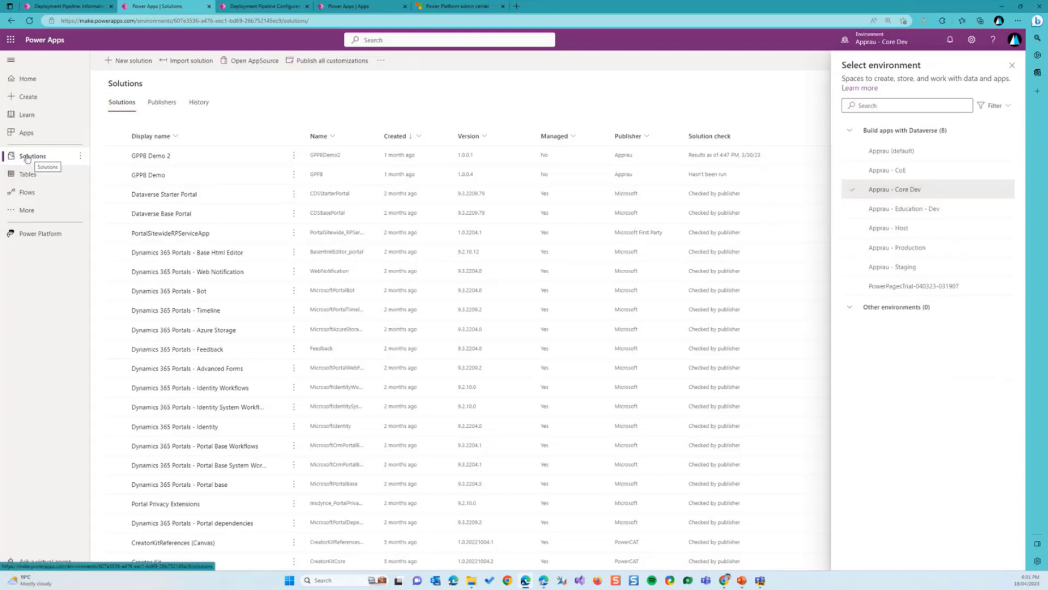
{"action": "left_click", "coordinate": [154, 176]}
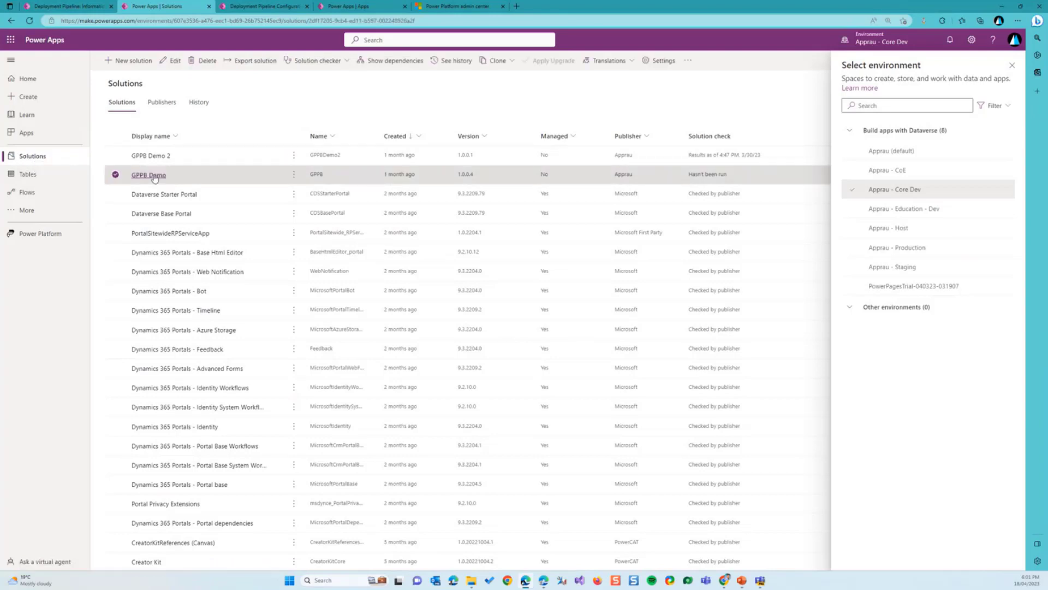
{"action": "left_click", "coordinate": [1012, 66]}
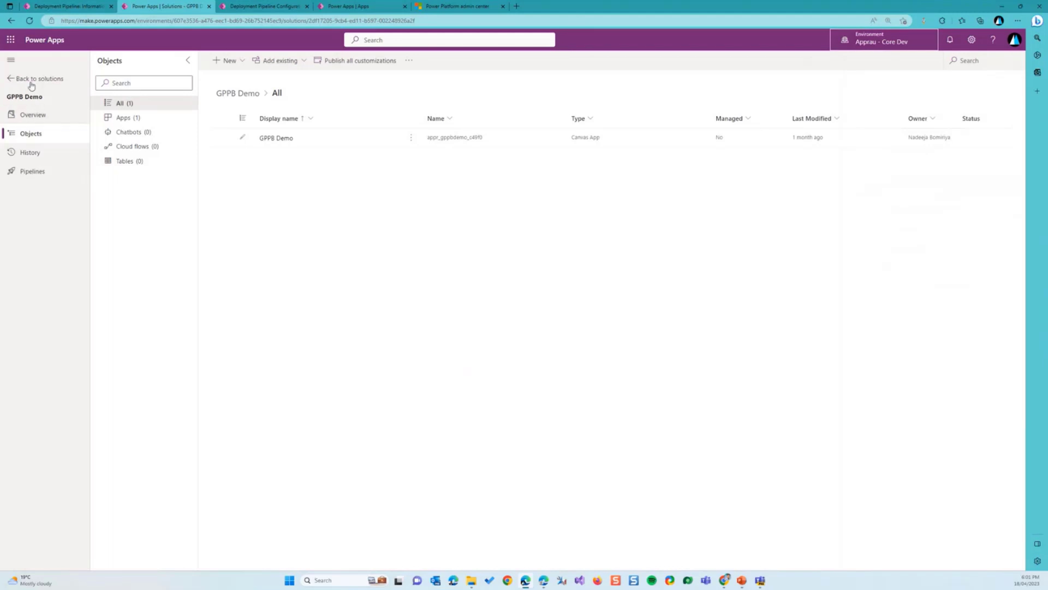
{"action": "left_click", "coordinate": [34, 173]}
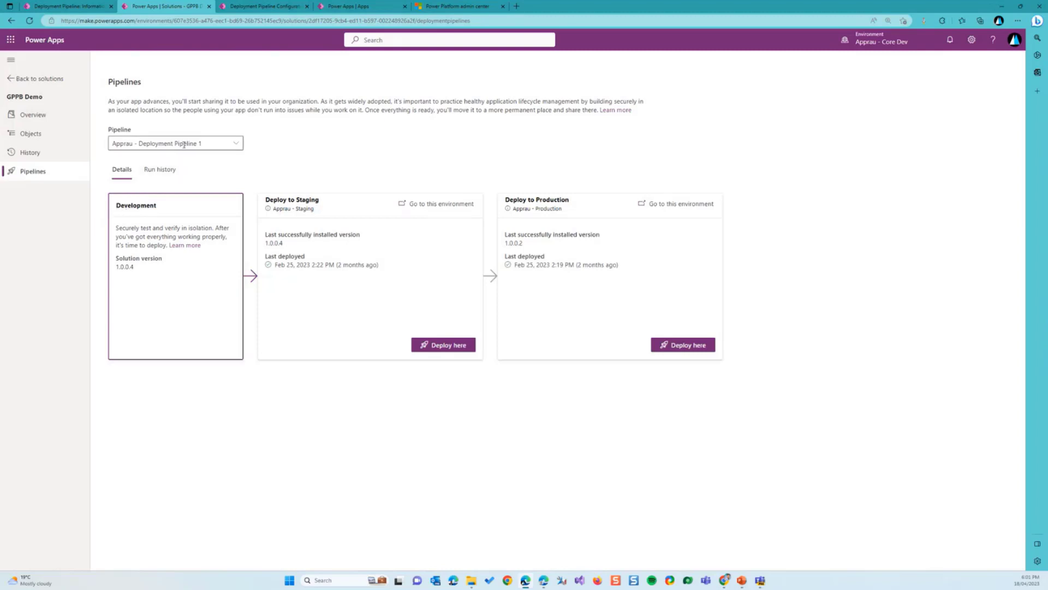
- Check the available pipelines and compare the GPPB Demo solution version across the Development, Deploy to Staging and Deploy to Production stages
{"action": "left_click", "coordinate": [237, 143]}
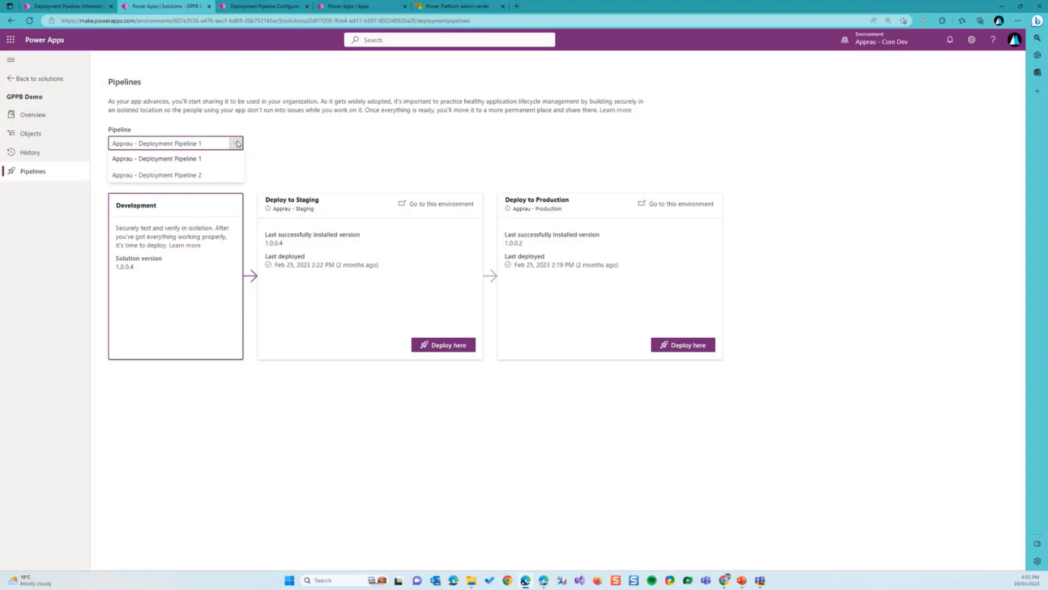
{"action": "left_click", "coordinate": [237, 143]}
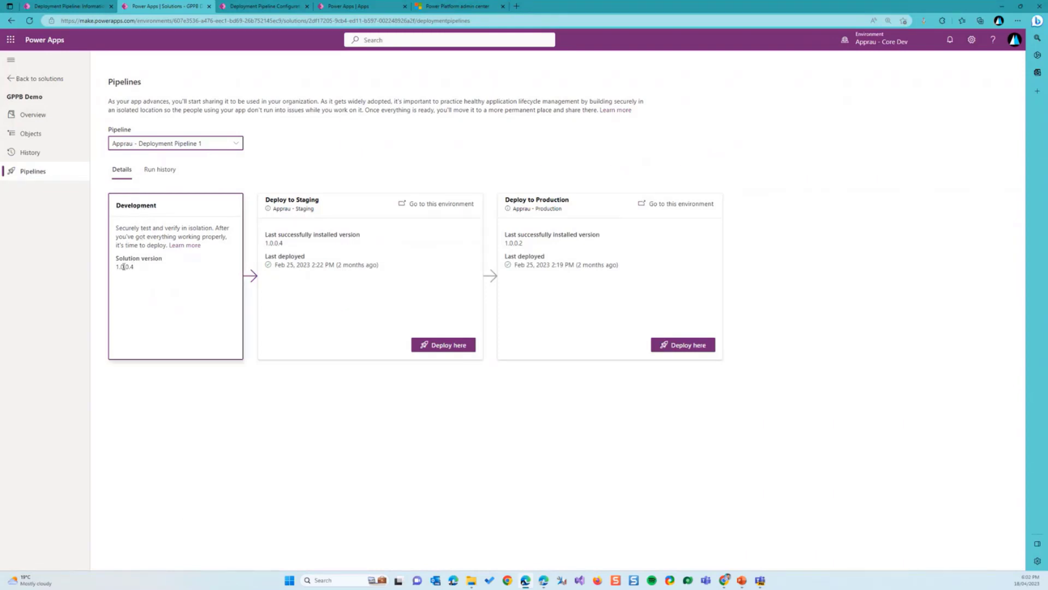
{"action": "left_click_drag", "start_coordinate": [115, 270], "coordinate": [135, 272]}
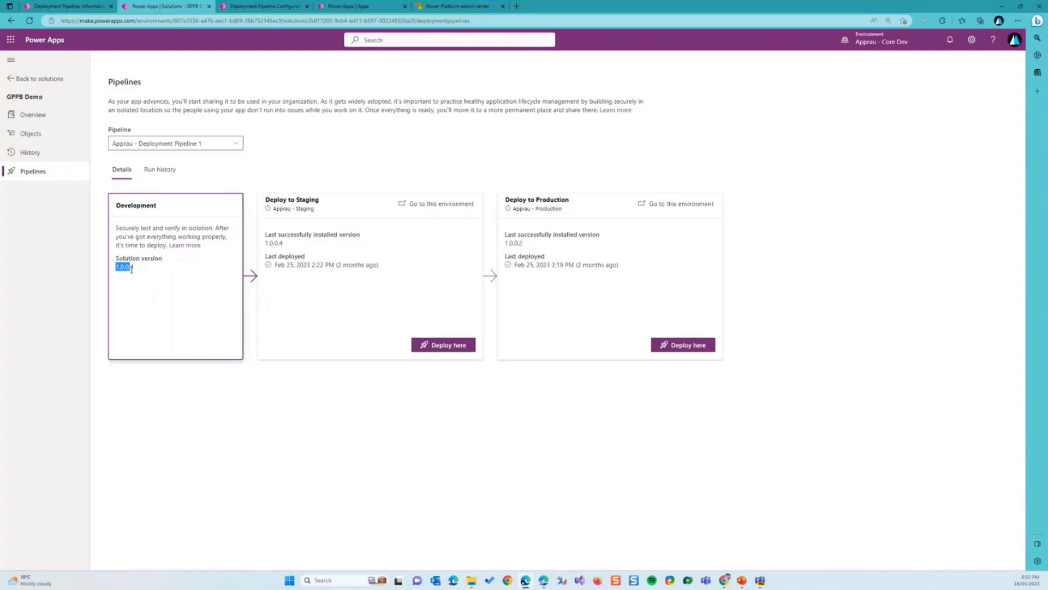
{"action": "left_click", "coordinate": [141, 285]}
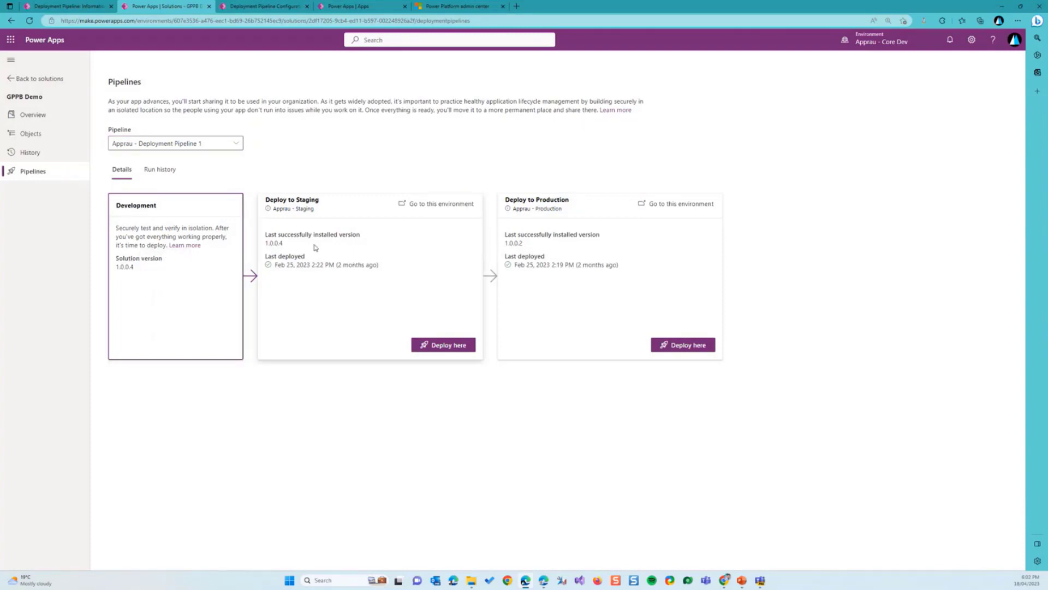
{"action": "left_click_drag", "start_coordinate": [266, 243], "coordinate": [284, 248]}
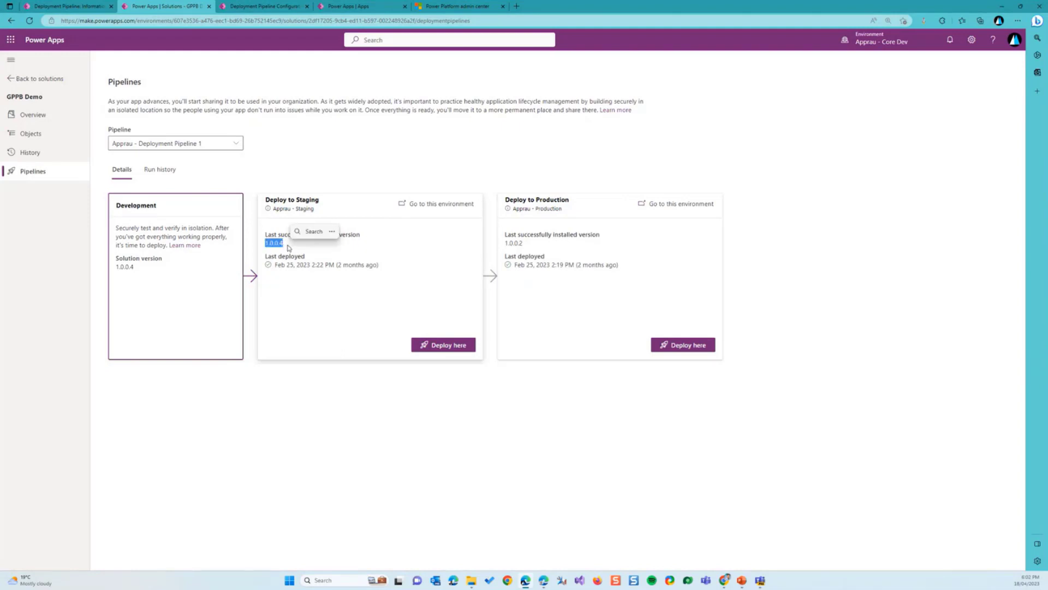
{"action": "left_click", "coordinate": [287, 247]}
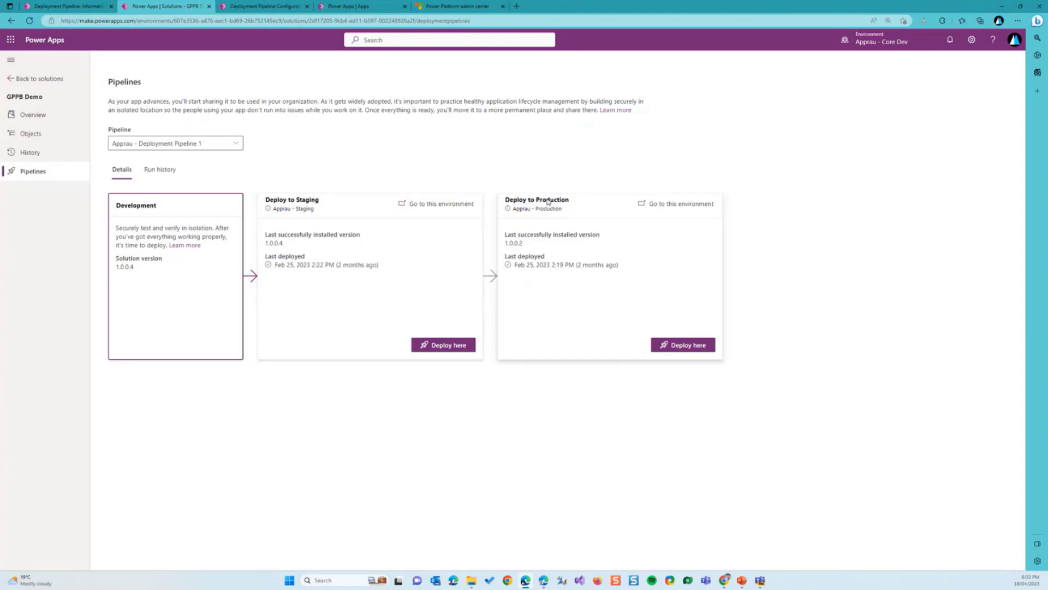
{"action": "double_click", "coordinate": [511, 242]}
{"action": "left_click", "coordinate": [533, 294]}
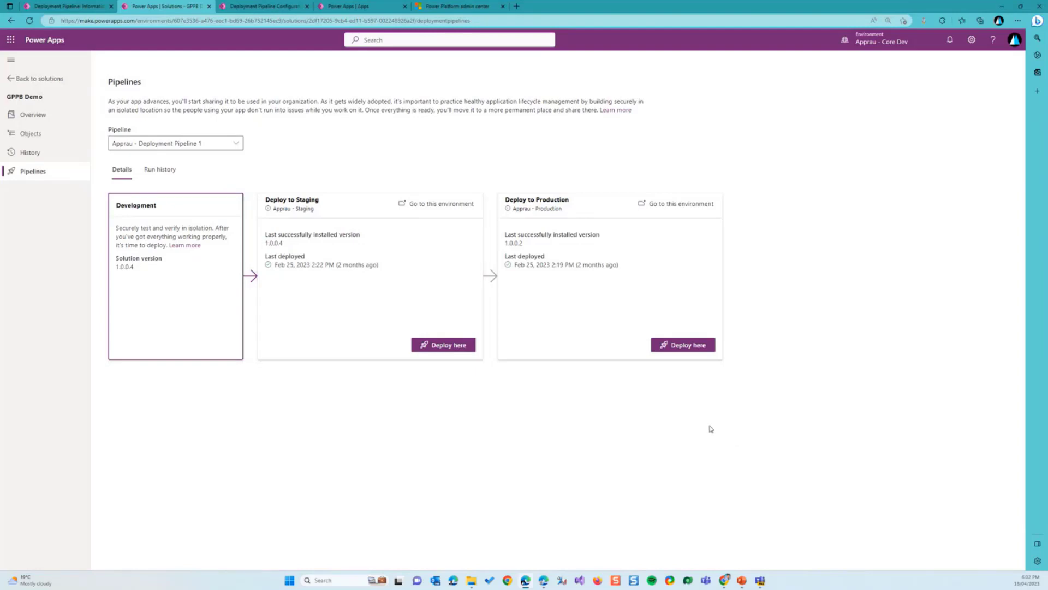
- Deploy version 1.0.0.4 of the GPPB Demo solution to the Deploy to Production stage of Apprau - Deployment Pipeline 1
{"action": "left_click", "coordinate": [681, 350]}
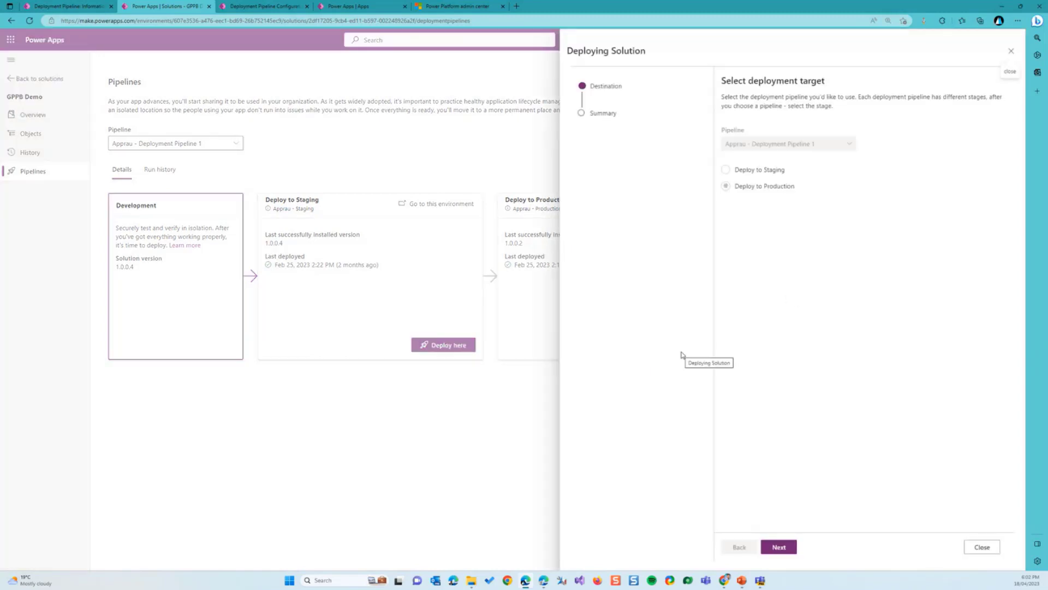
{"action": "left_click", "coordinate": [790, 546]}
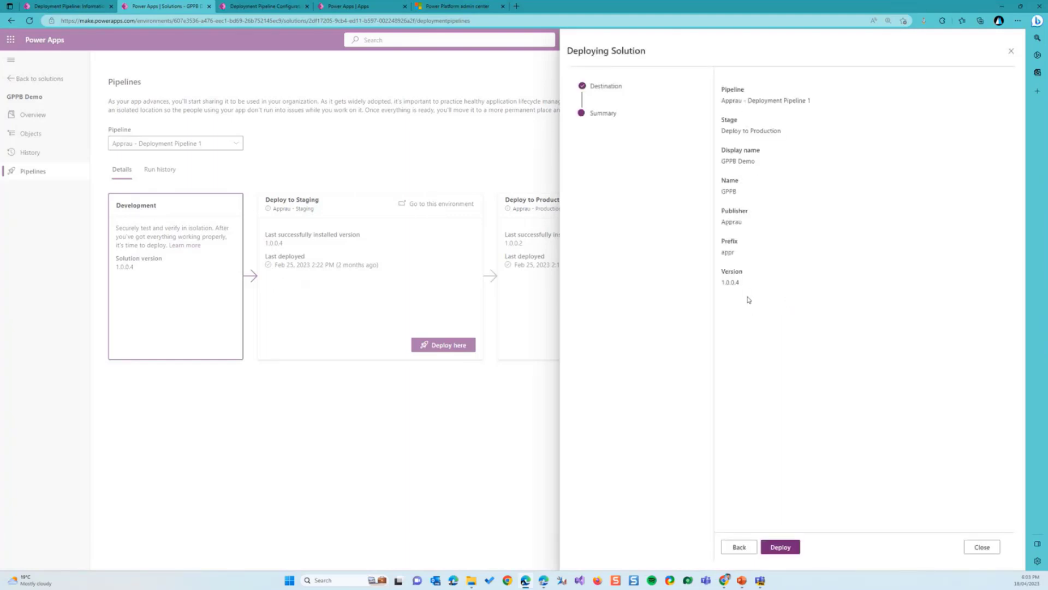
{"action": "left_click", "coordinate": [788, 547]}
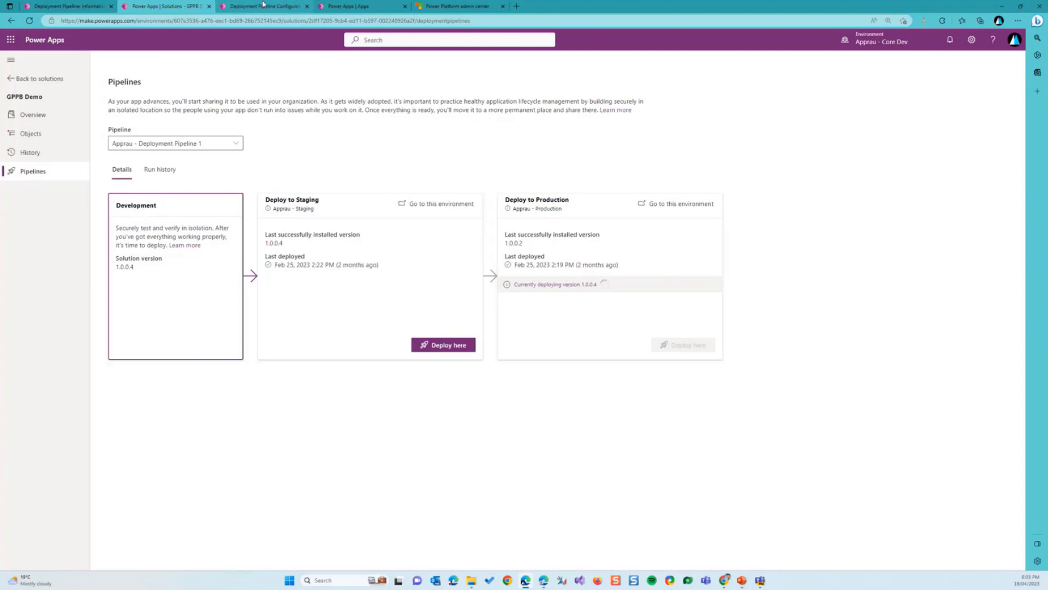
- Switch to the Deployment Pipeline Configuration tab and check the refreshed run history for the production deployment
{"action": "left_click", "coordinate": [82, 6]}
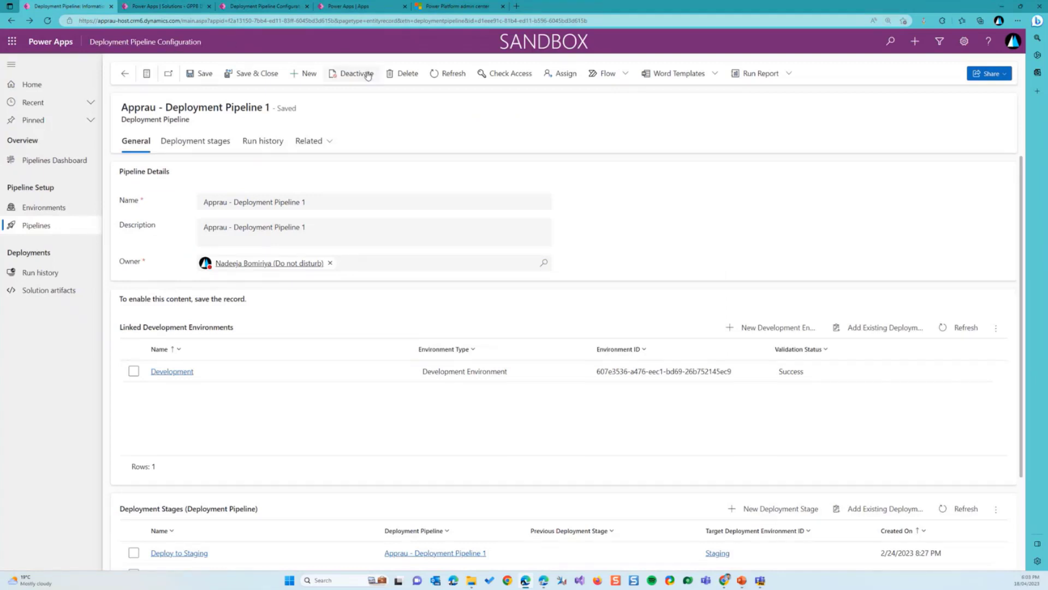
{"action": "left_click", "coordinate": [38, 273]}
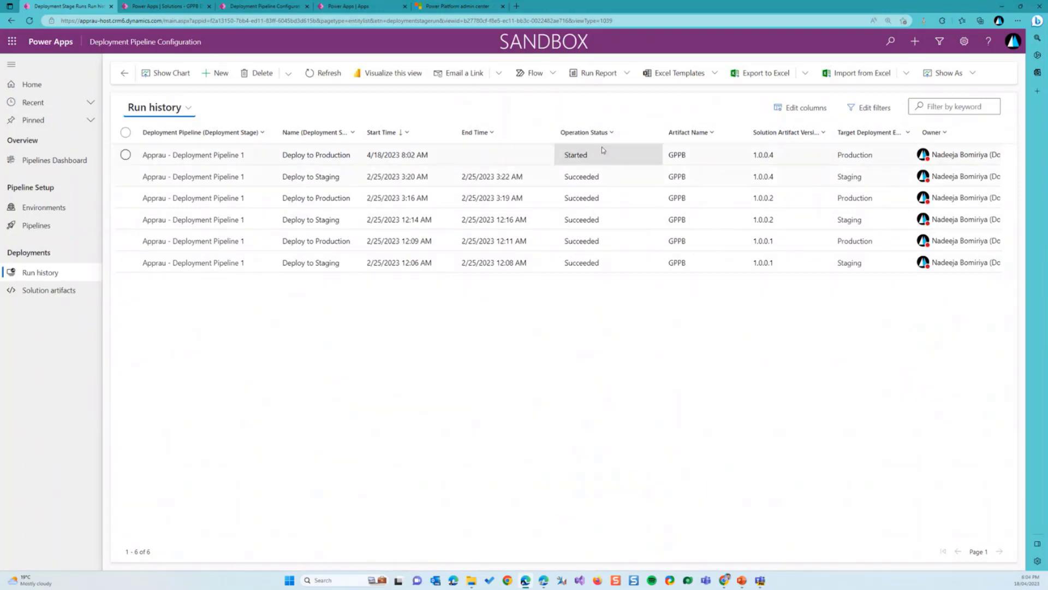
{"action": "left_click", "coordinate": [326, 74]}
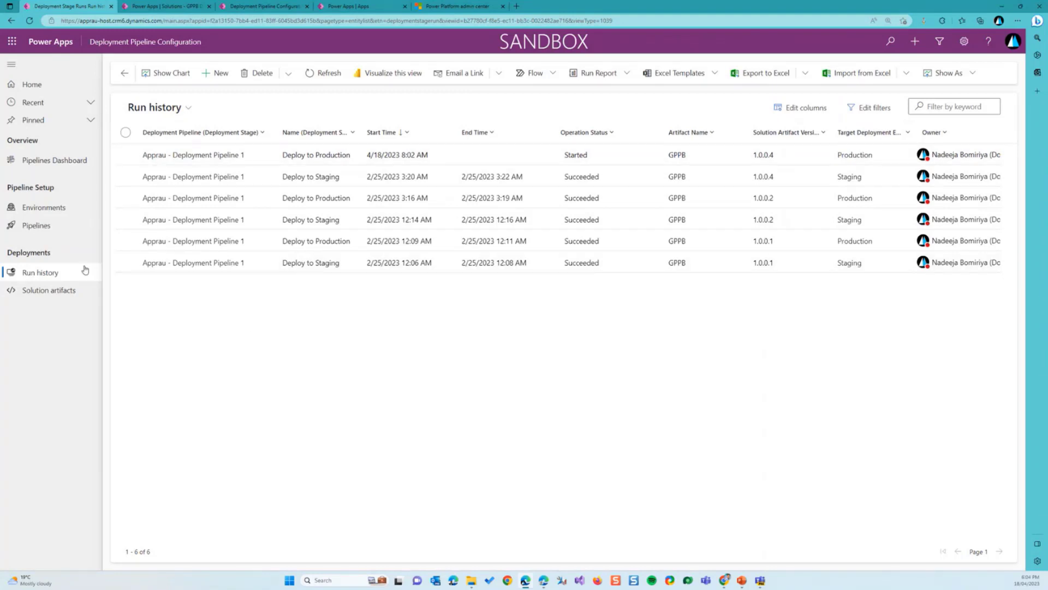
- View the Pipelines Dashboard, and open and close the Power BI visualization of the run history
{"action": "left_click", "coordinate": [42, 161]}
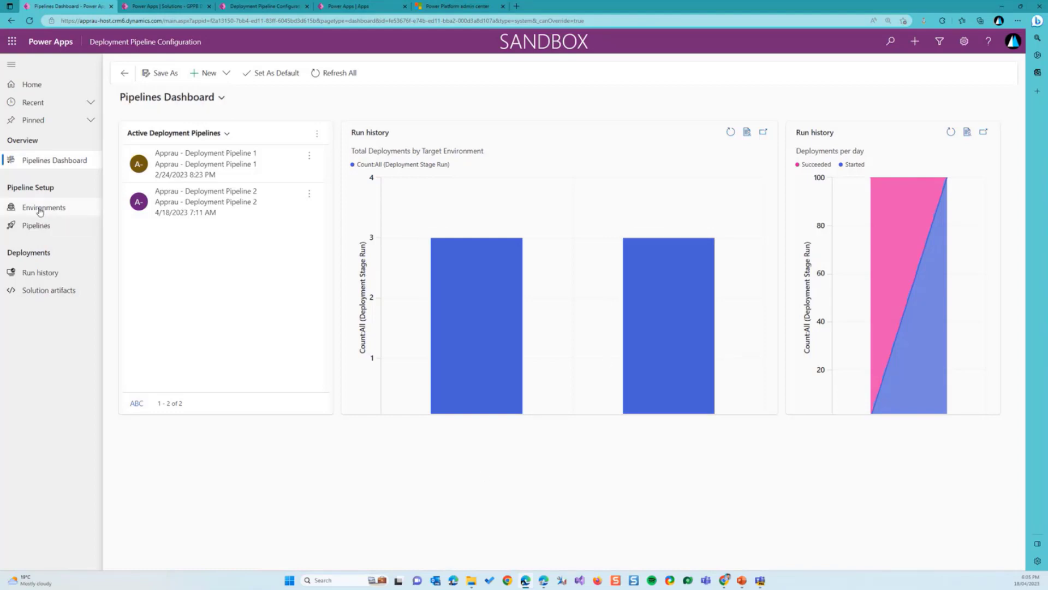
{"action": "left_click", "coordinate": [47, 274]}
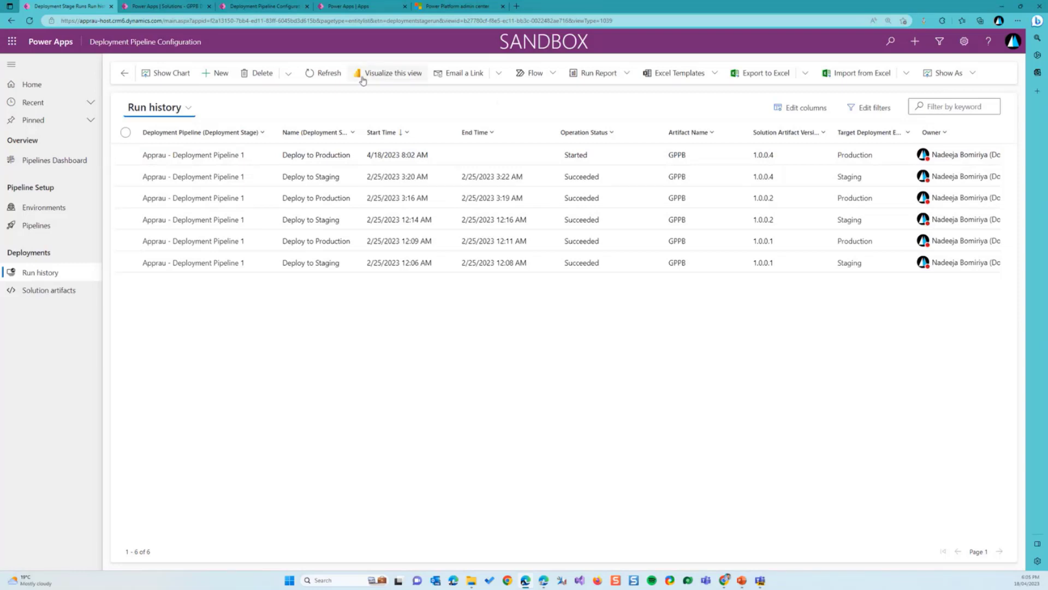
{"action": "left_click", "coordinate": [394, 73]}
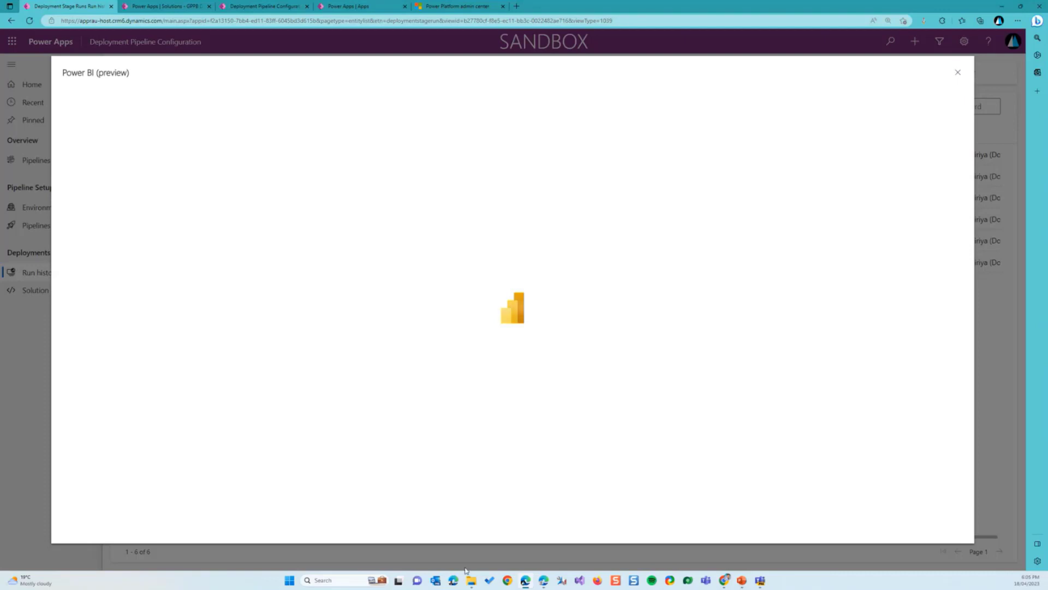
{"action": "left_click", "coordinate": [958, 75]}
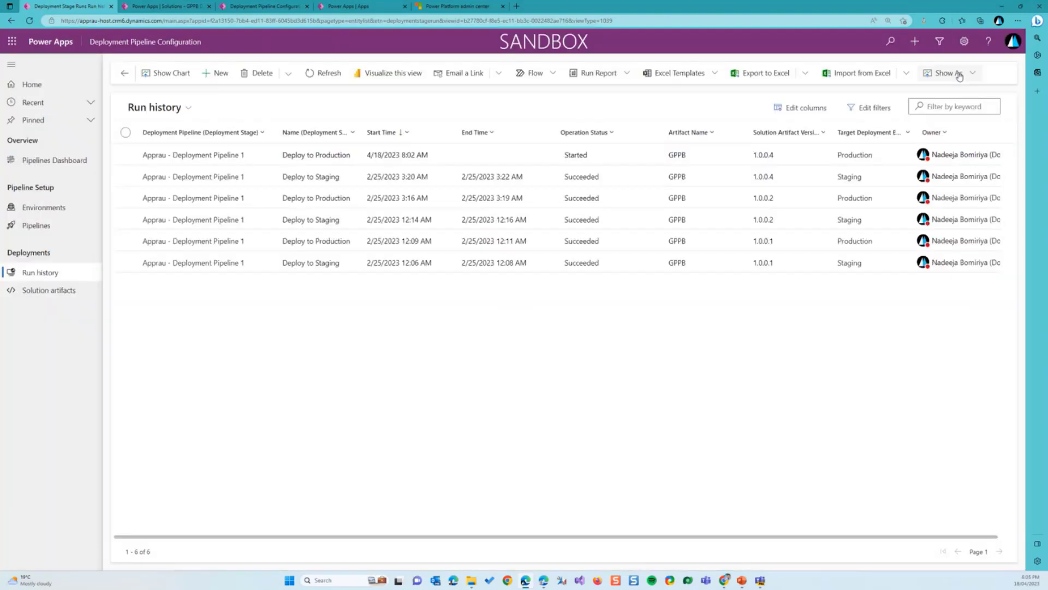
- Open the GPPB deployment artifact with version 1.0.0.4 from the solution artifacts to examine its managed file
{"action": "left_click", "coordinate": [39, 290]}
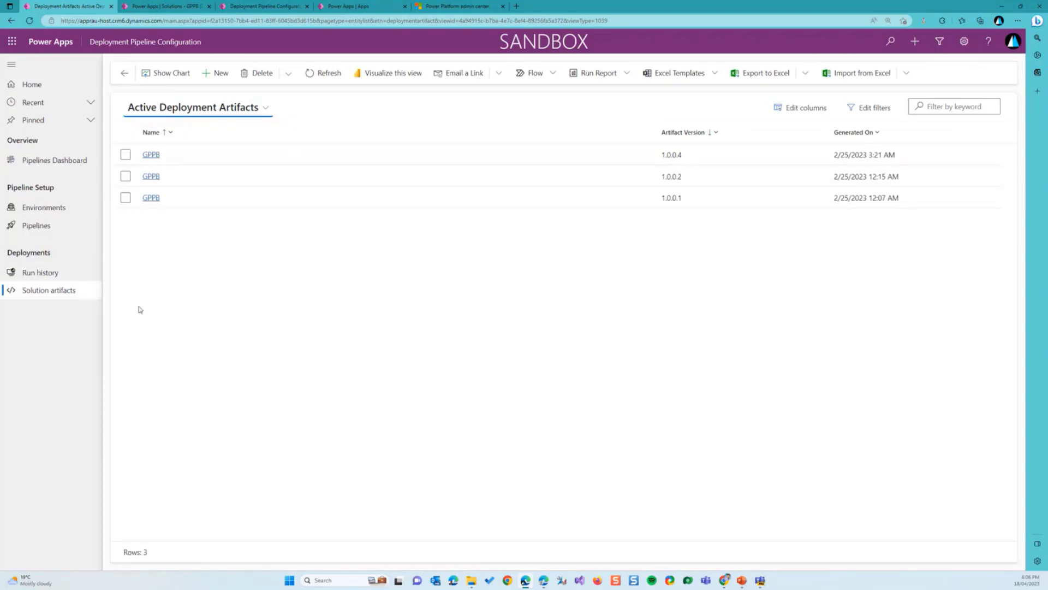
{"action": "double_click", "coordinate": [245, 154]}
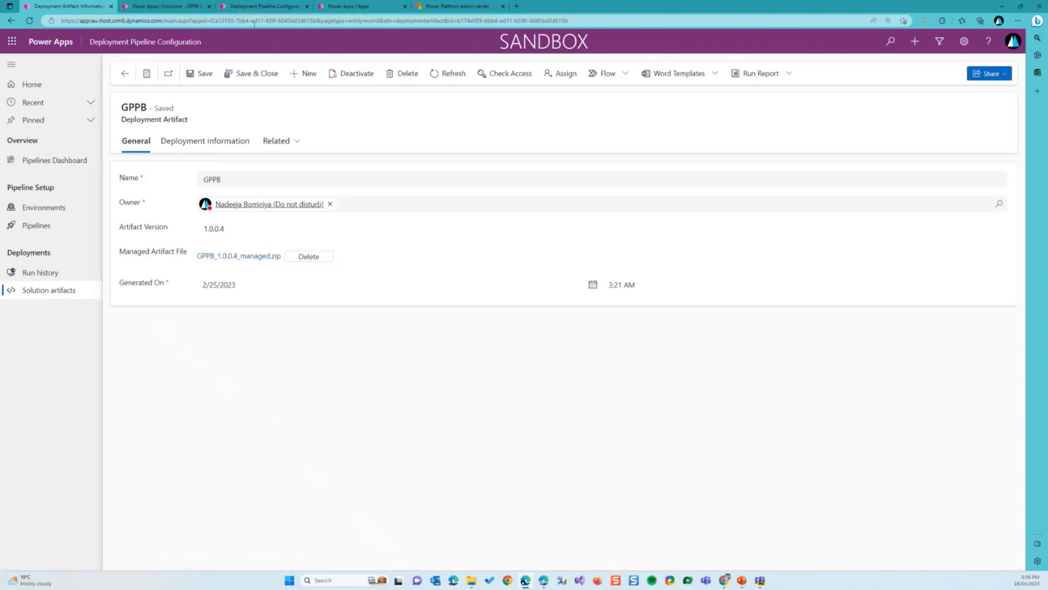
- Switch back to the Power Apps solutions tab and open the Pipelines page of the GPPB Demo 2 solution
{"action": "left_click", "coordinate": [183, 8]}
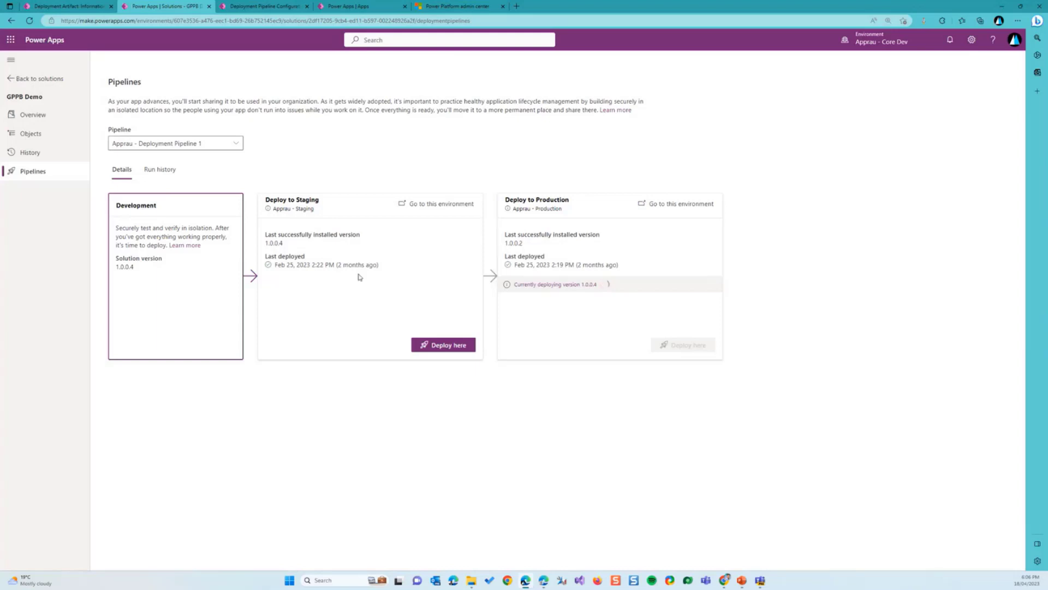
{"action": "left_click", "coordinate": [36, 78]}
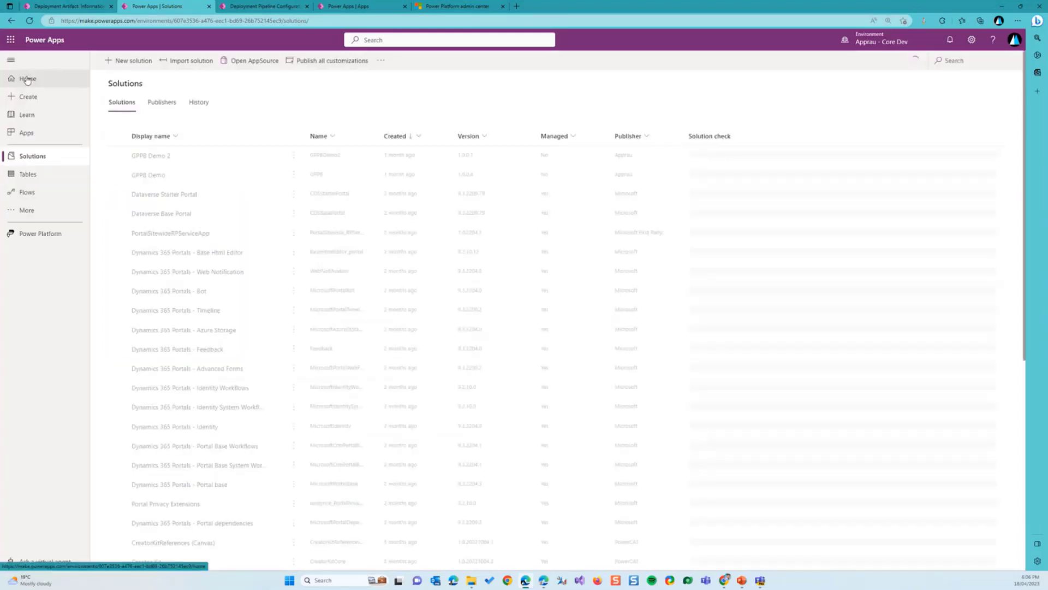
{"action": "left_click", "coordinate": [162, 159]}
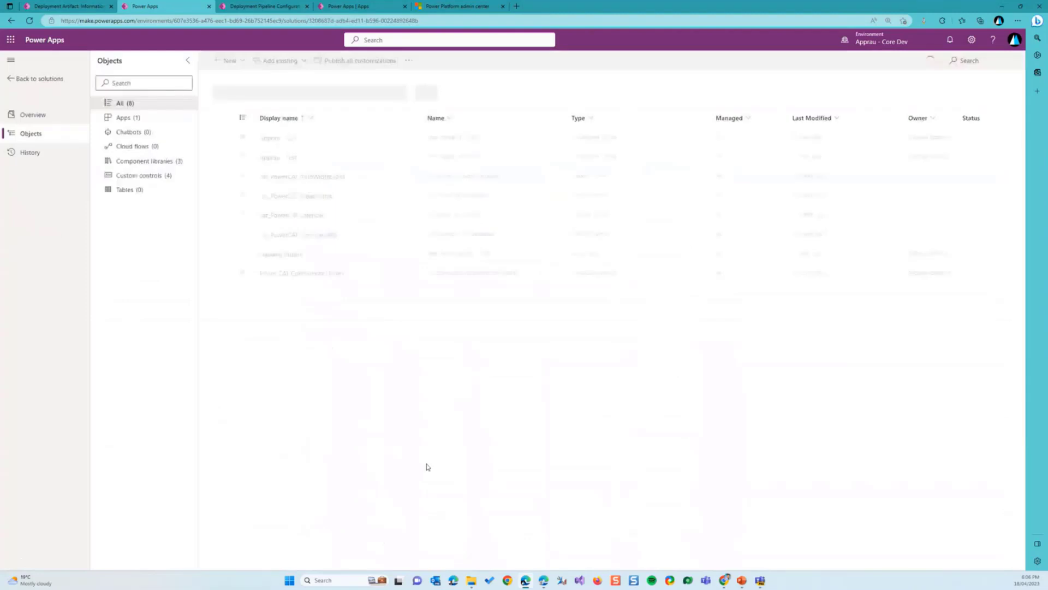
{"action": "left_click", "coordinate": [34, 171]}
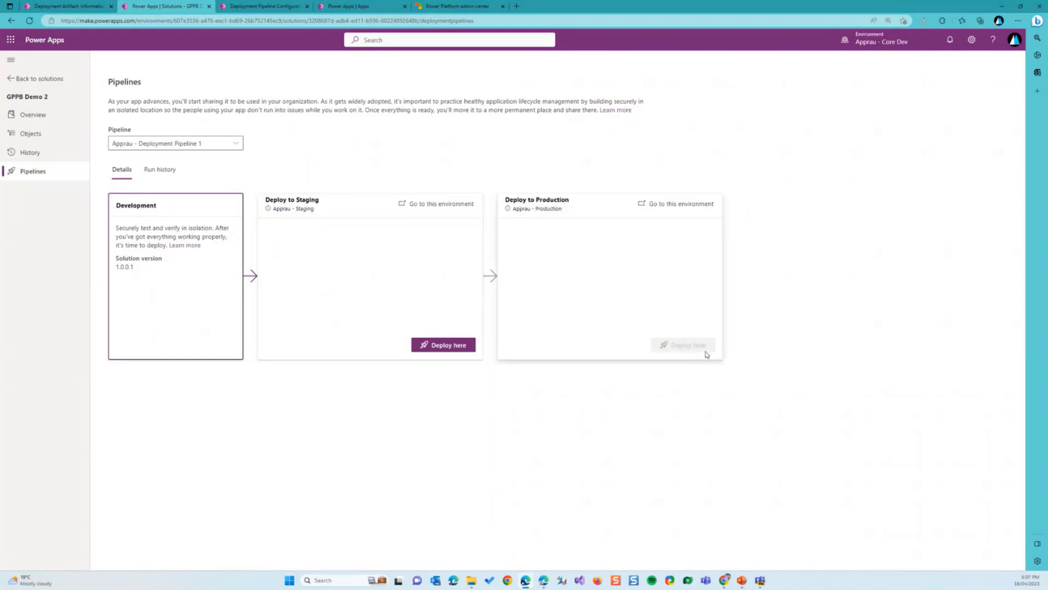
- Try to deploy GPPB Demo 2 to the Deploy to Staging stage, discard the deployment and return to the solutions list
{"action": "left_click", "coordinate": [443, 346]}
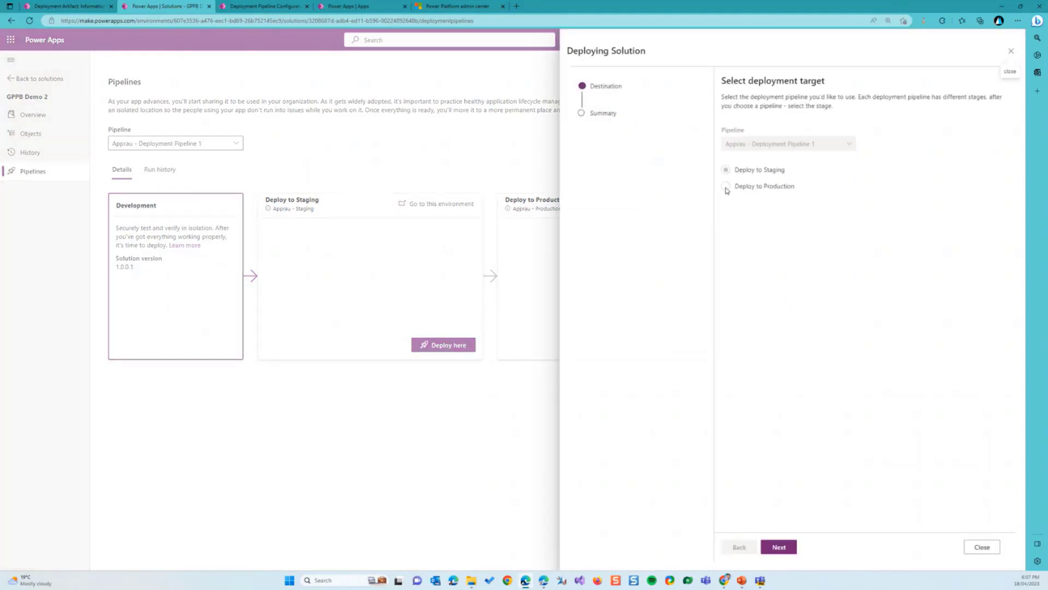
{"action": "left_click", "coordinate": [779, 547]}
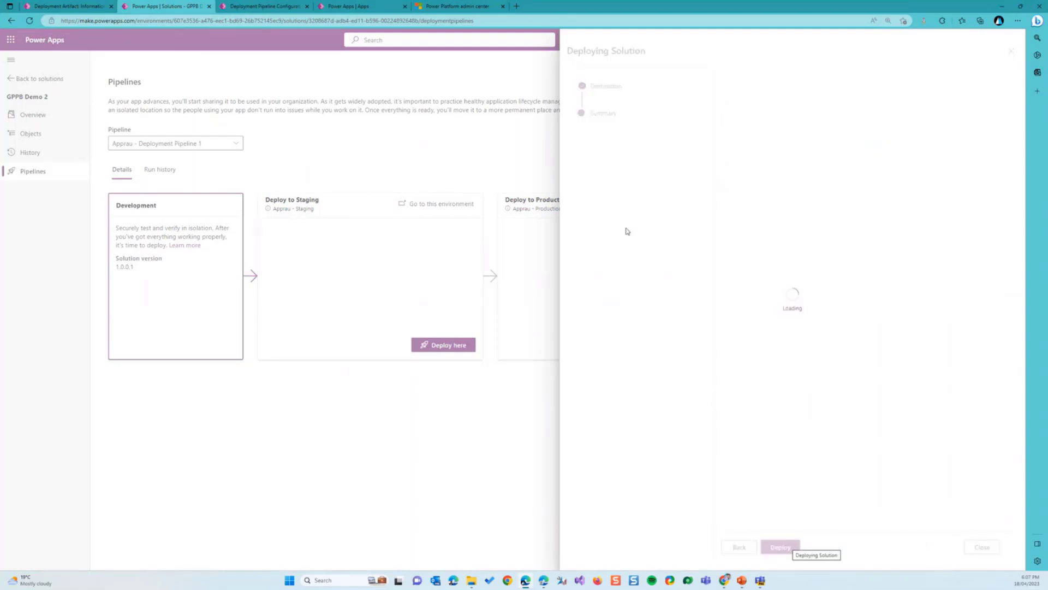
{"action": "left_click", "coordinate": [344, 7]}
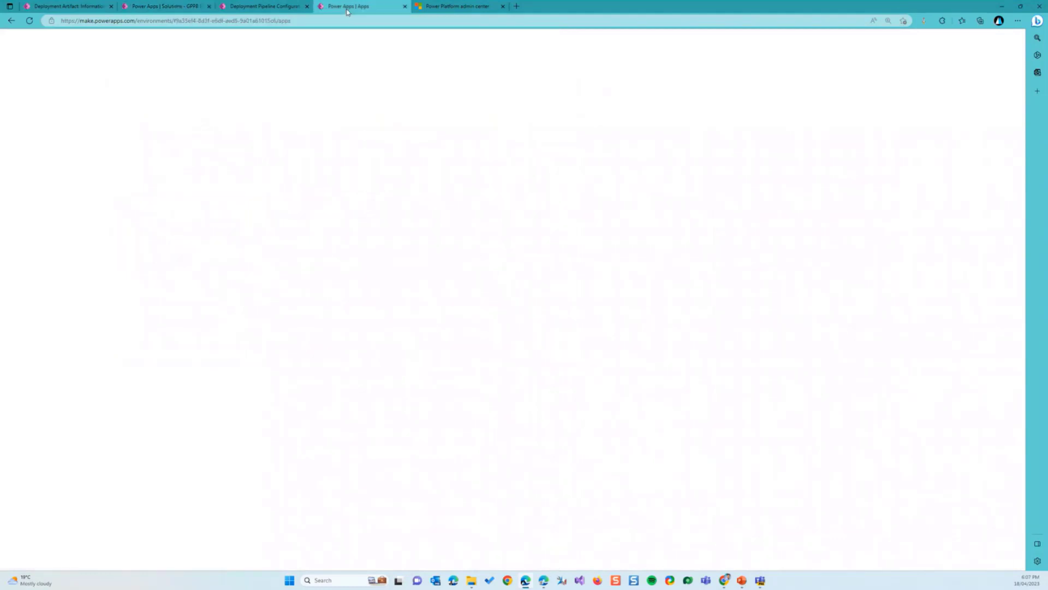
{"action": "left_click", "coordinate": [149, 7]}
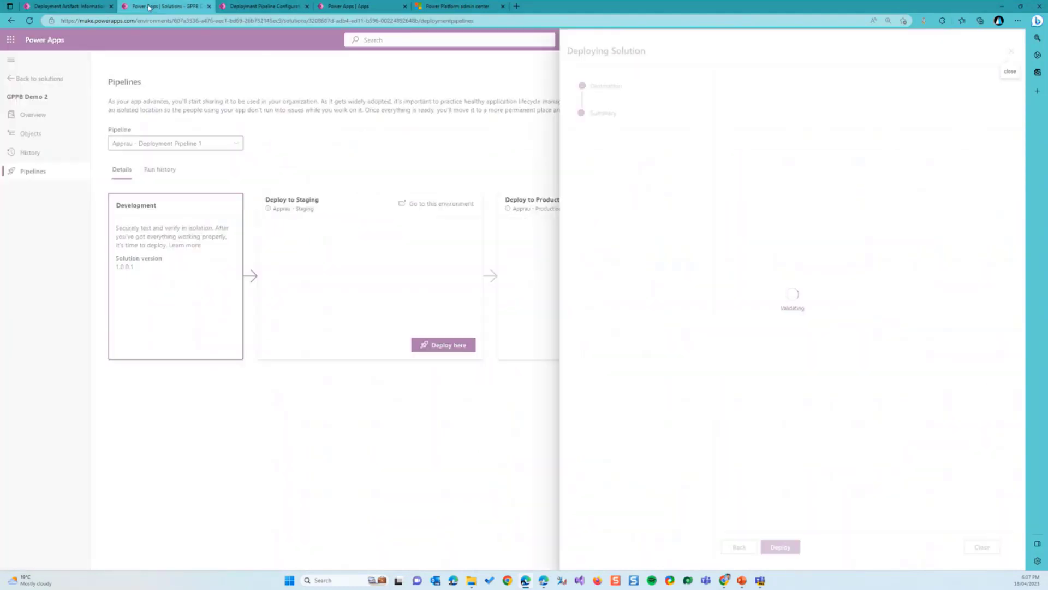
{"action": "left_click", "coordinate": [71, 6]}
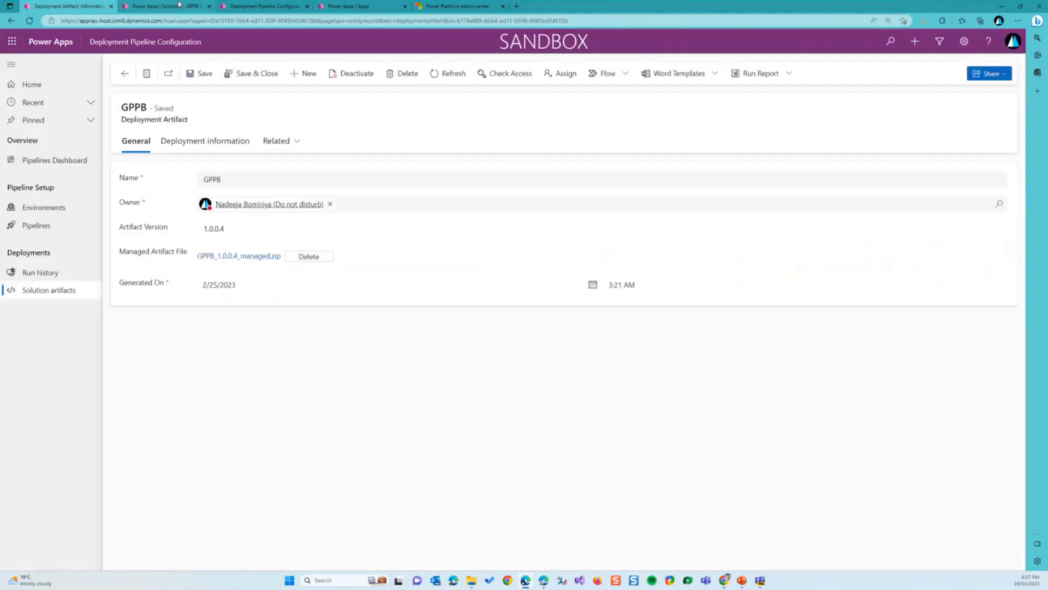
{"action": "left_click", "coordinate": [179, 4]}
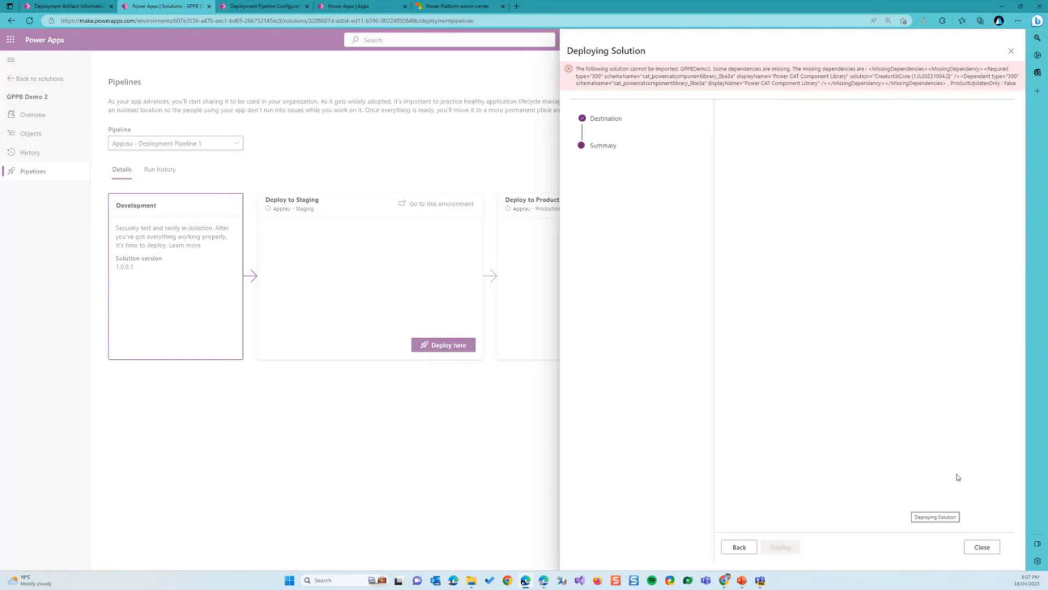
{"action": "left_click", "coordinate": [1012, 51]}
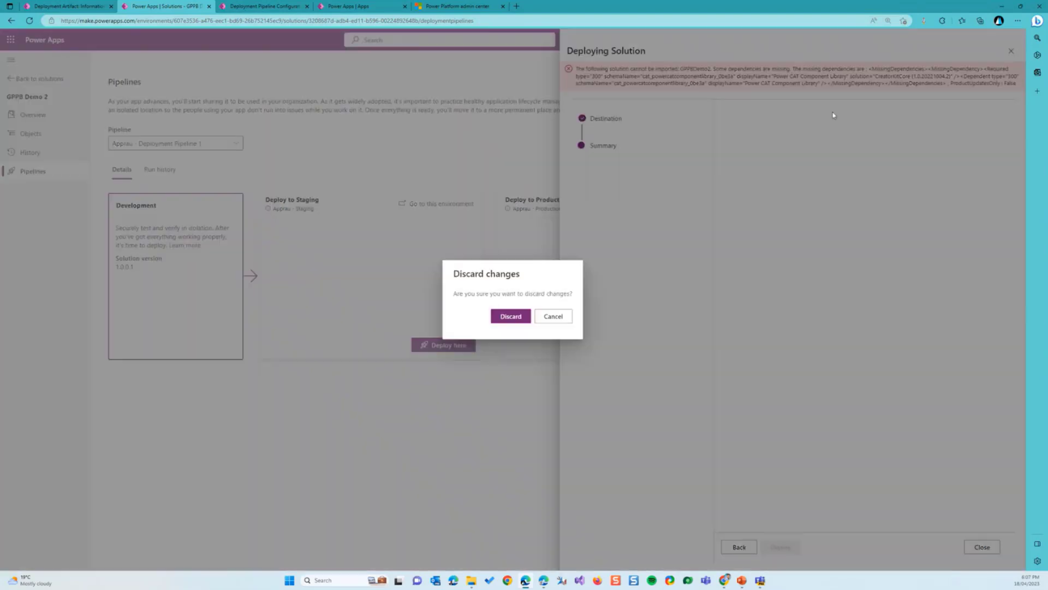
{"action": "left_click", "coordinate": [508, 319]}
{"action": "left_click", "coordinate": [38, 79]}
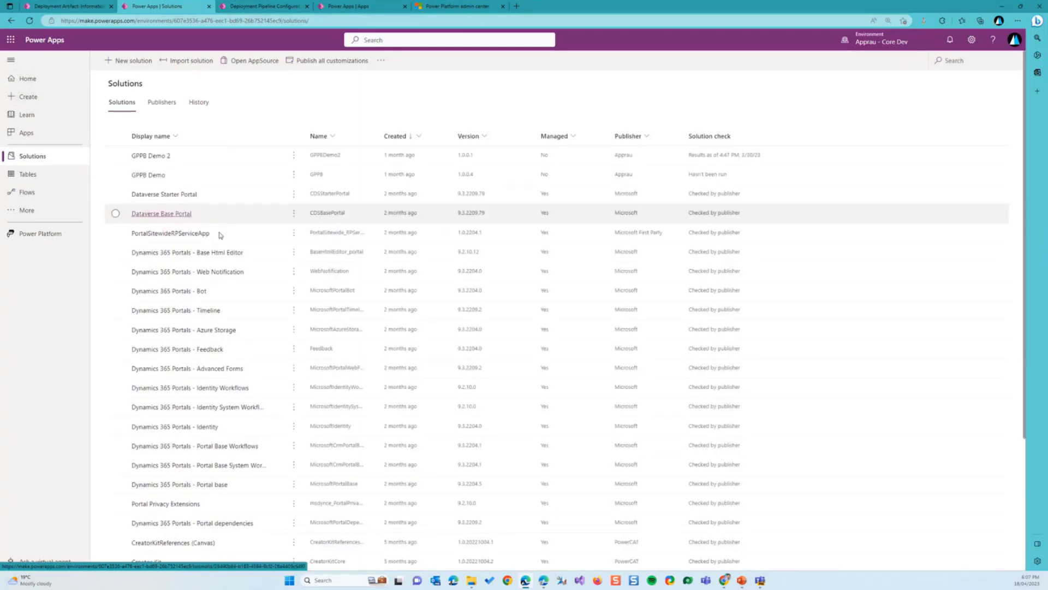
- Switch to the PowerPoint presentation, look through the slide thumbnails up to the solution deployment slides, and minimize it
{"action": "left_click", "coordinate": [742, 580]}
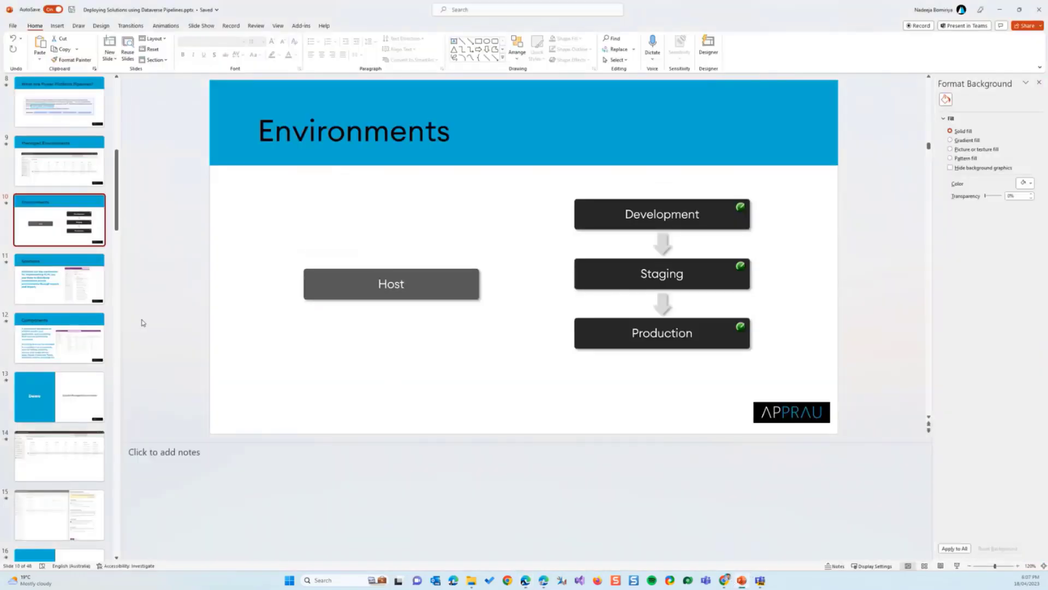
{"action": "left_click_drag", "start_coordinate": [110, 207], "coordinate": [132, 431]}
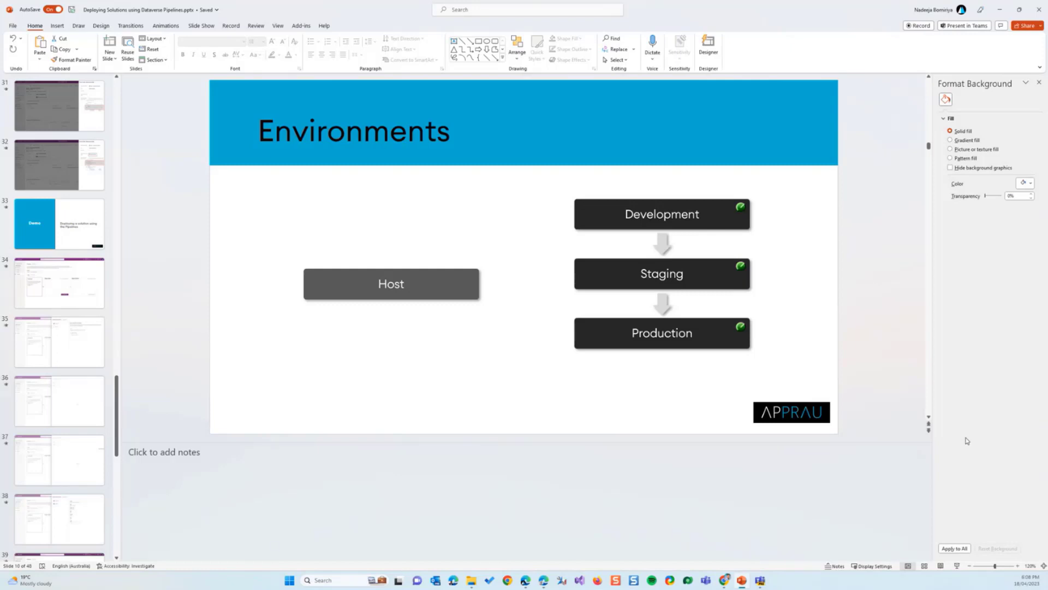
{"action": "left_click", "coordinate": [999, 9]}
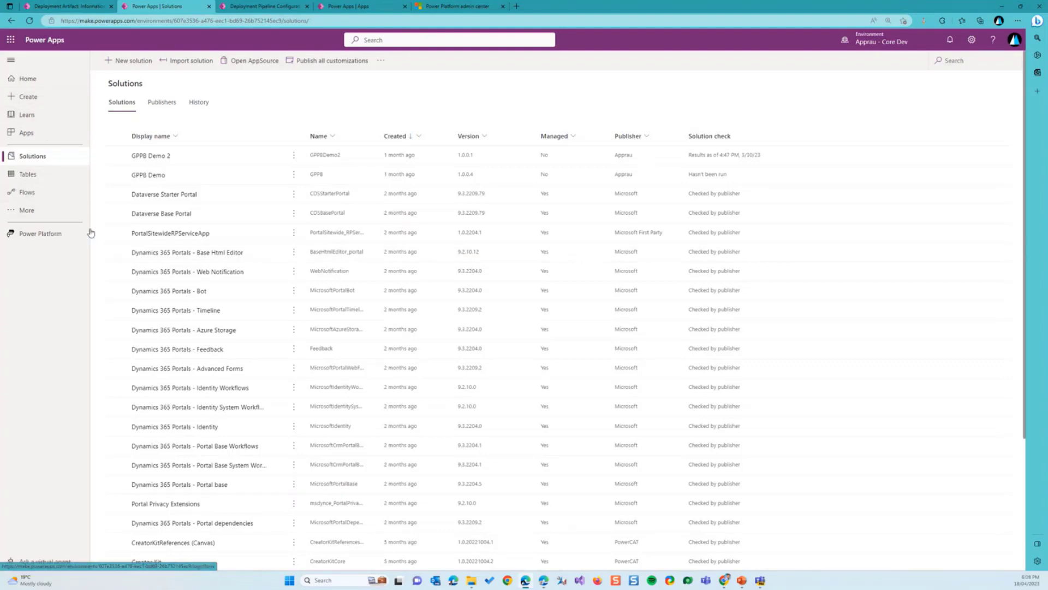
- Check the list of available environments, close it, and open the Pipelines page of the GPPB Demo 2 solution
{"action": "left_click", "coordinate": [876, 41]}
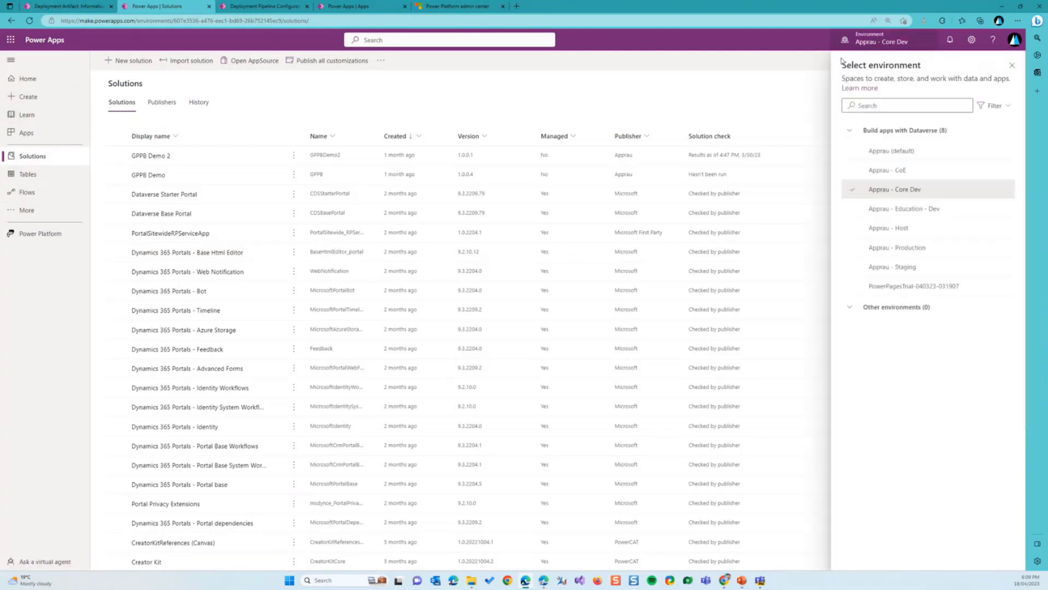
{"action": "left_click", "coordinate": [1012, 65]}
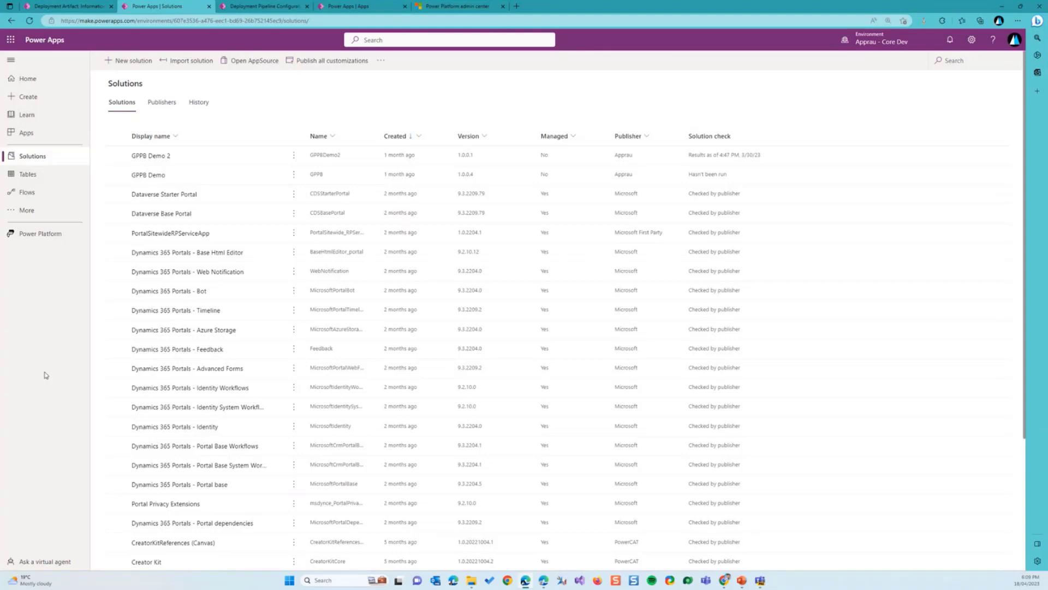
{"action": "left_click", "coordinate": [160, 157]}
{"action": "left_click", "coordinate": [37, 173]}
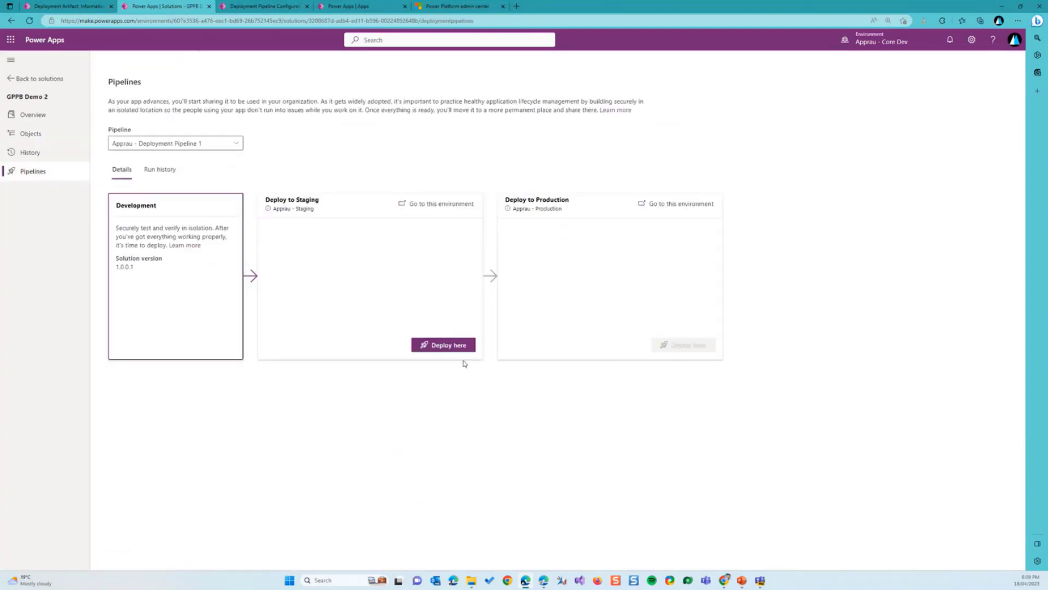
- Try to deploy GPPB Demo 2 to the Deploy to Staging stage, highlight the error text, discard the deployment and return to the solutions list
{"action": "left_click", "coordinate": [450, 345]}
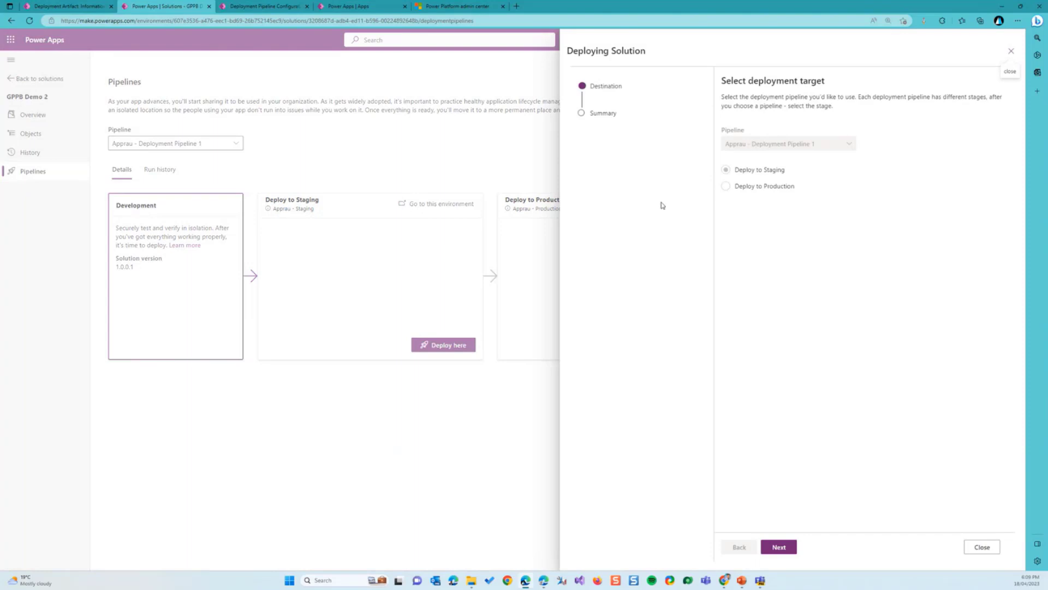
{"action": "left_click", "coordinate": [780, 547]}
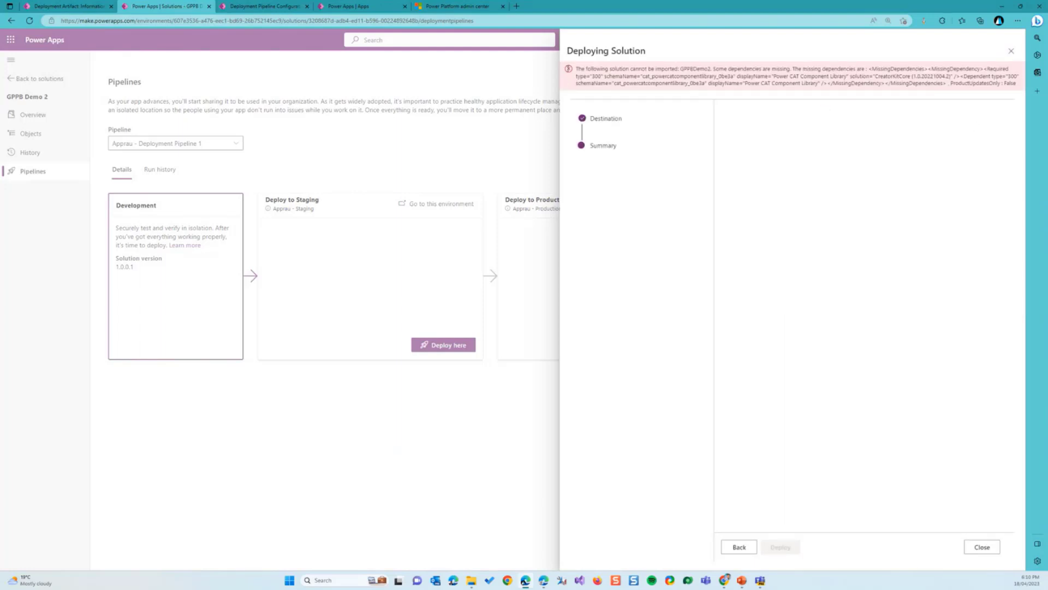
{"action": "left_click_drag", "start_coordinate": [576, 68], "coordinate": [1018, 85]}
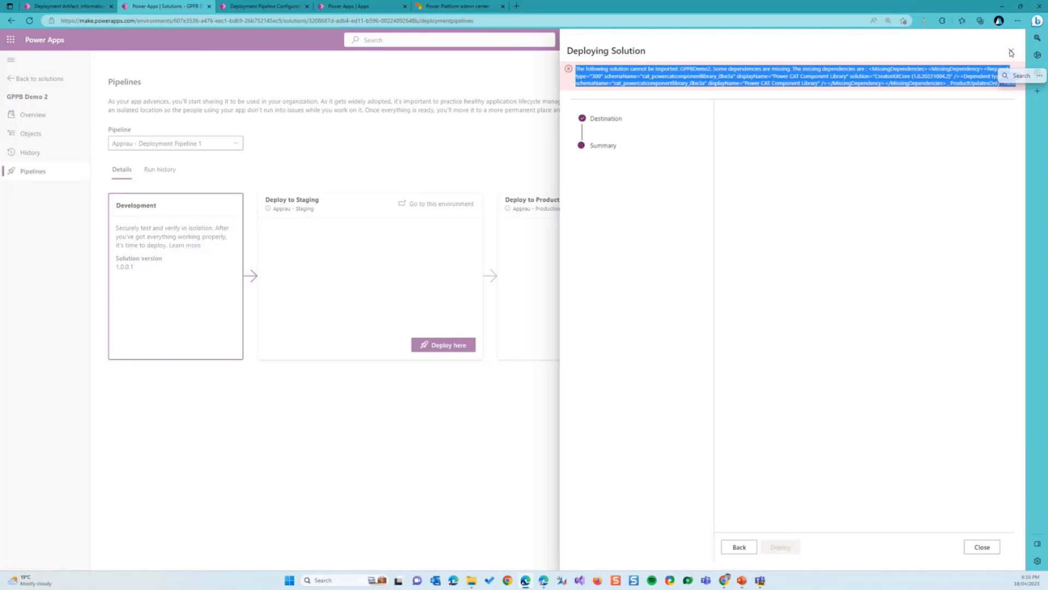
{"action": "left_click", "coordinate": [1011, 51]}
{"action": "left_click", "coordinate": [510, 322]}
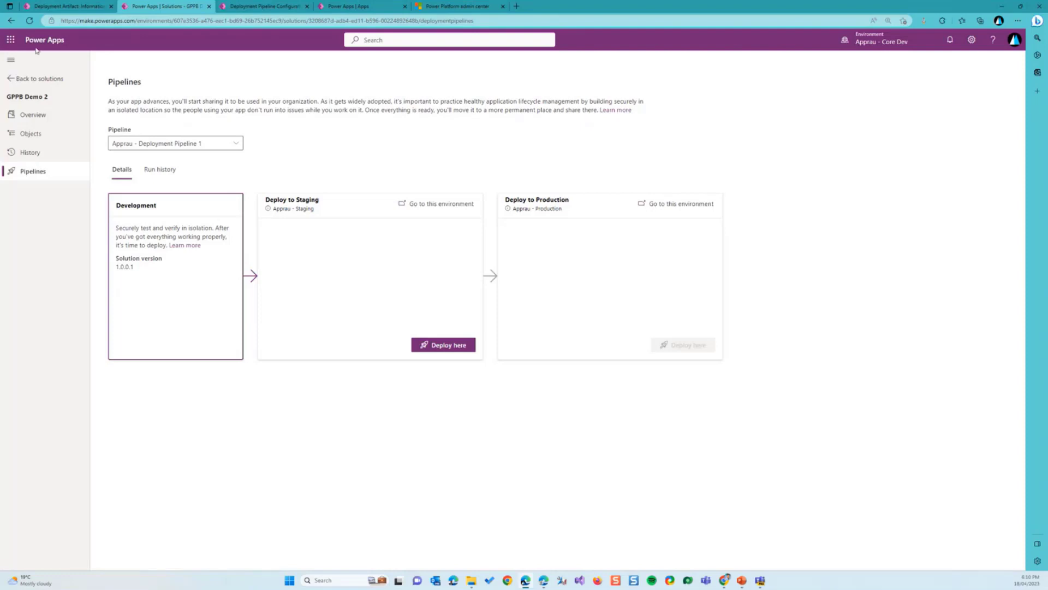
{"action": "left_click", "coordinate": [48, 79]}
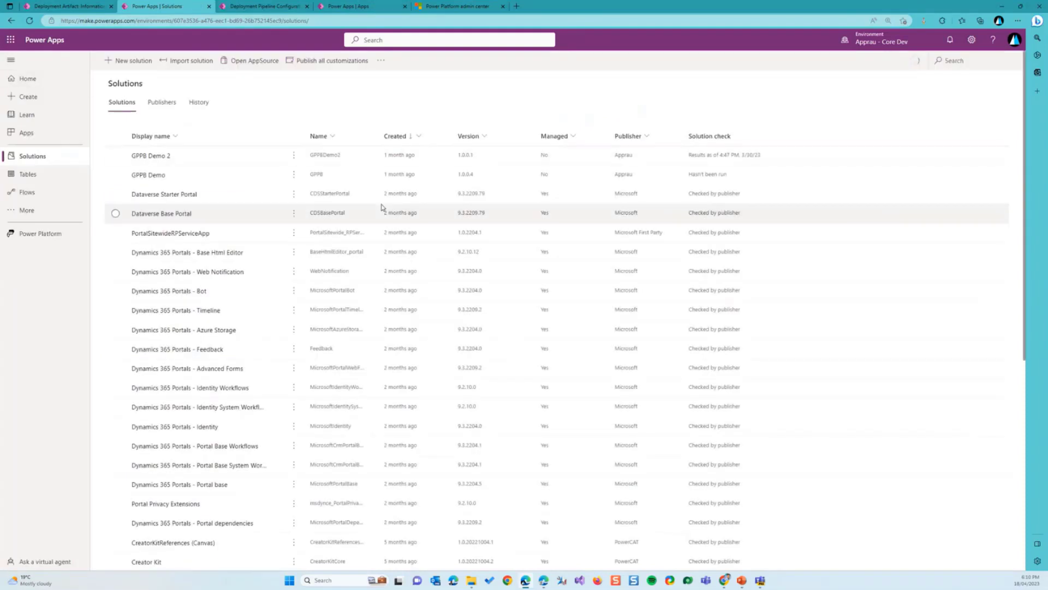
- Examine the Clone a patch and Clone solution options for the GPPB Demo 2 solution without running either
{"action": "left_click", "coordinate": [116, 156]}
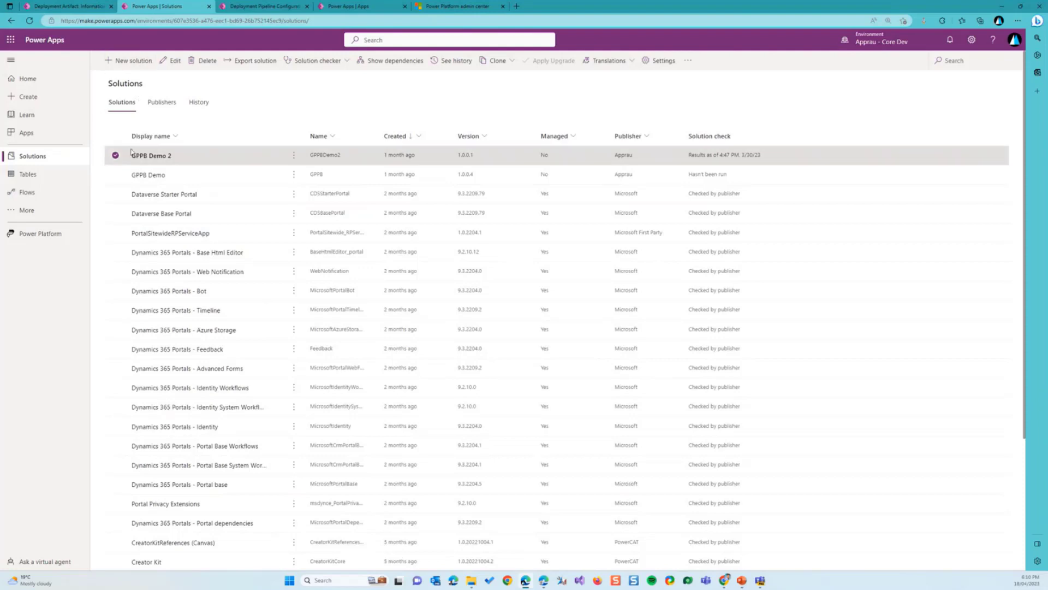
{"action": "left_click", "coordinate": [116, 158]}
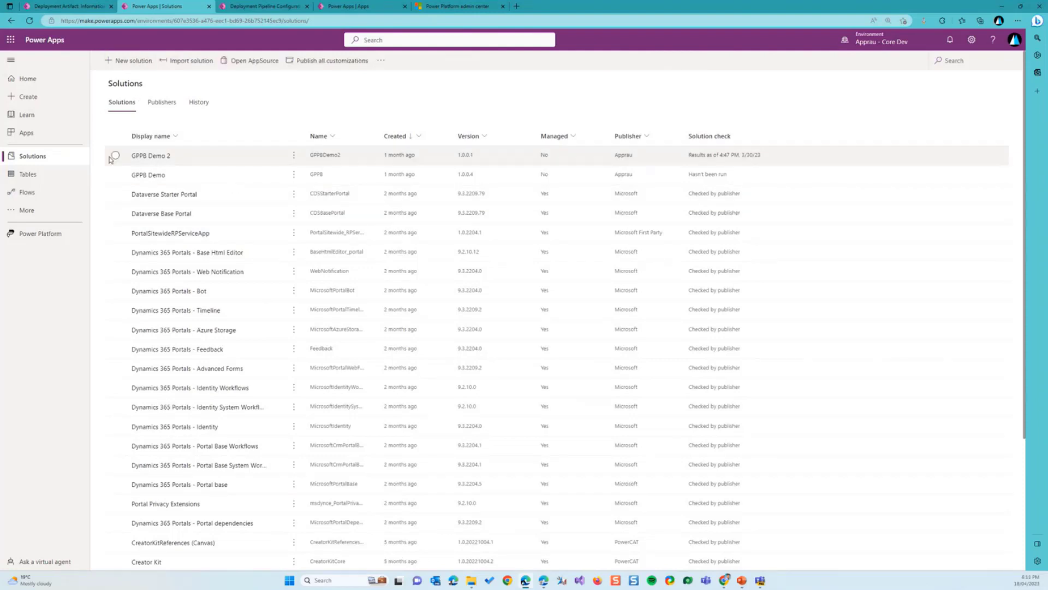
{"action": "left_click", "coordinate": [293, 158]}
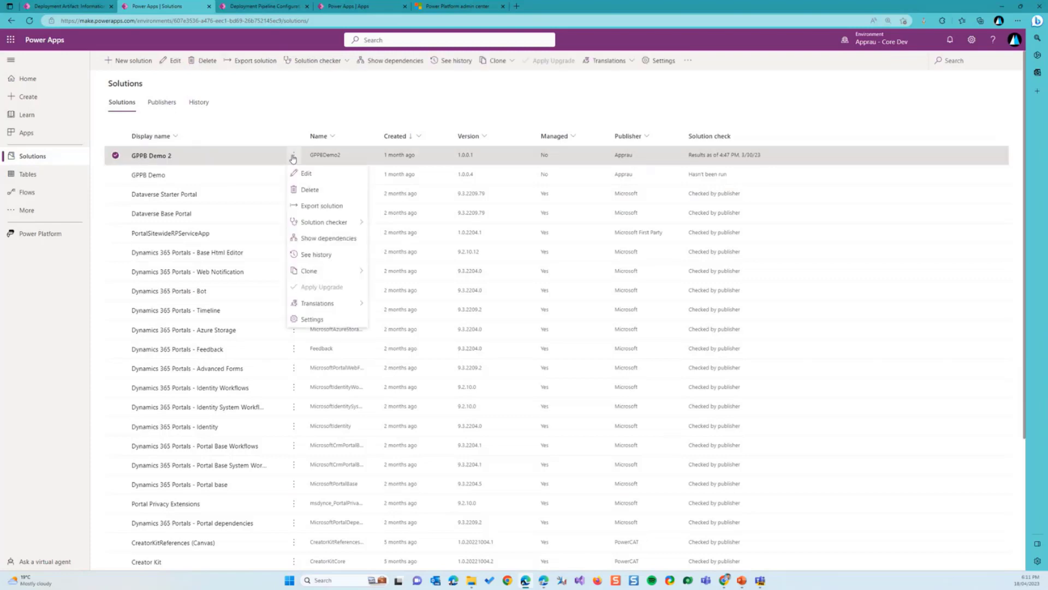
{"action": "mouse_move", "coordinate": [330, 272]}
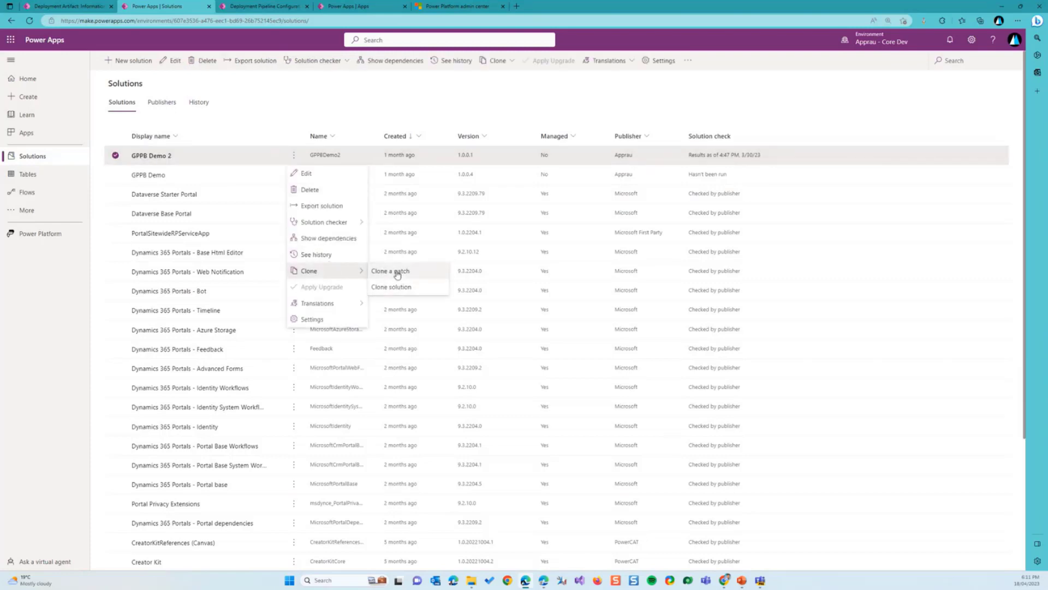
{"action": "left_click", "coordinate": [436, 96]}
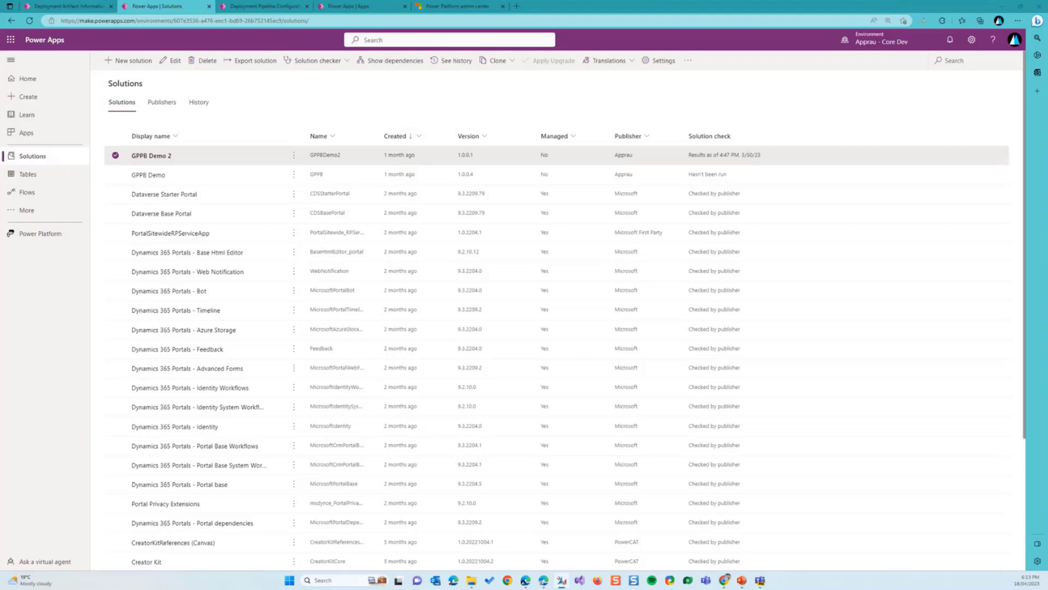
- Switch to XrmToolBox to examine the Portal Records Mover options, and minimize it
{"action": "left_click_drag", "start_coordinate": [470, 586], "coordinate": [512, 1]}
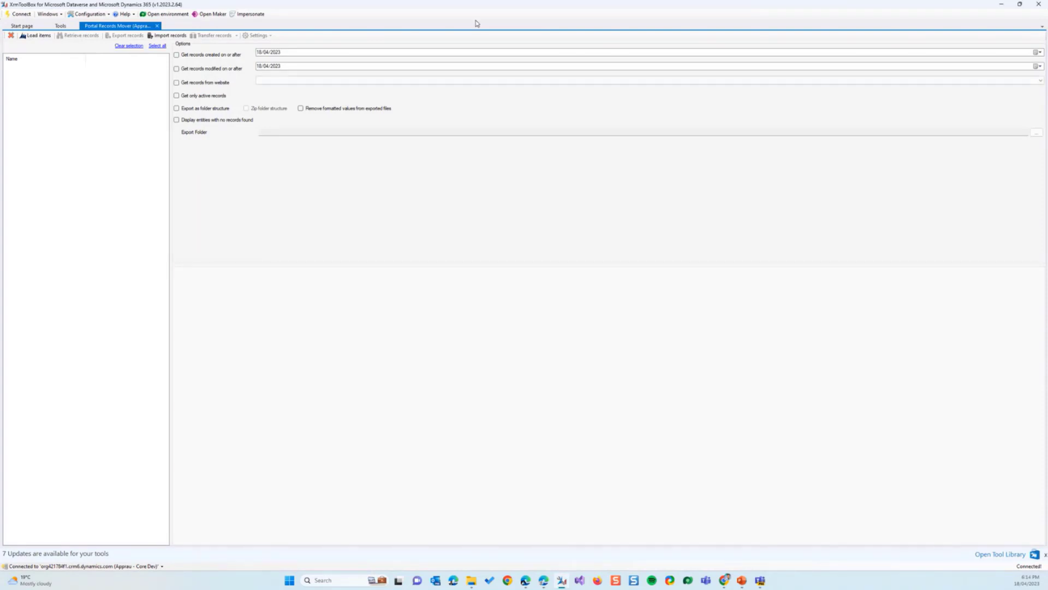
{"action": "left_click", "coordinate": [1001, 8]}
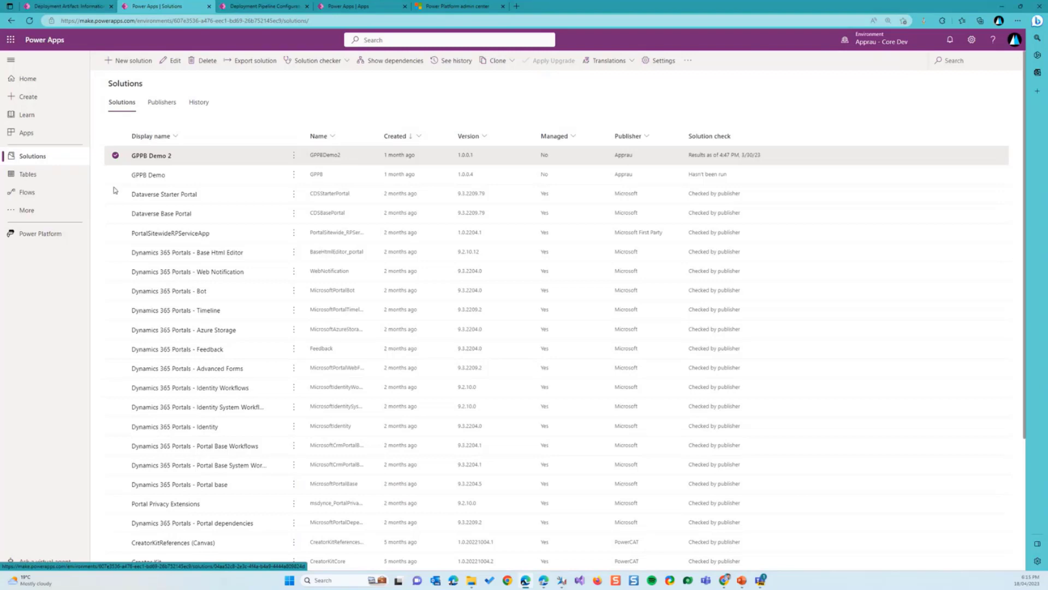
- Open GPPB Demo 2, examine which existing Analytics components can be added, and return to the solutions list
{"action": "left_click", "coordinate": [161, 159]}
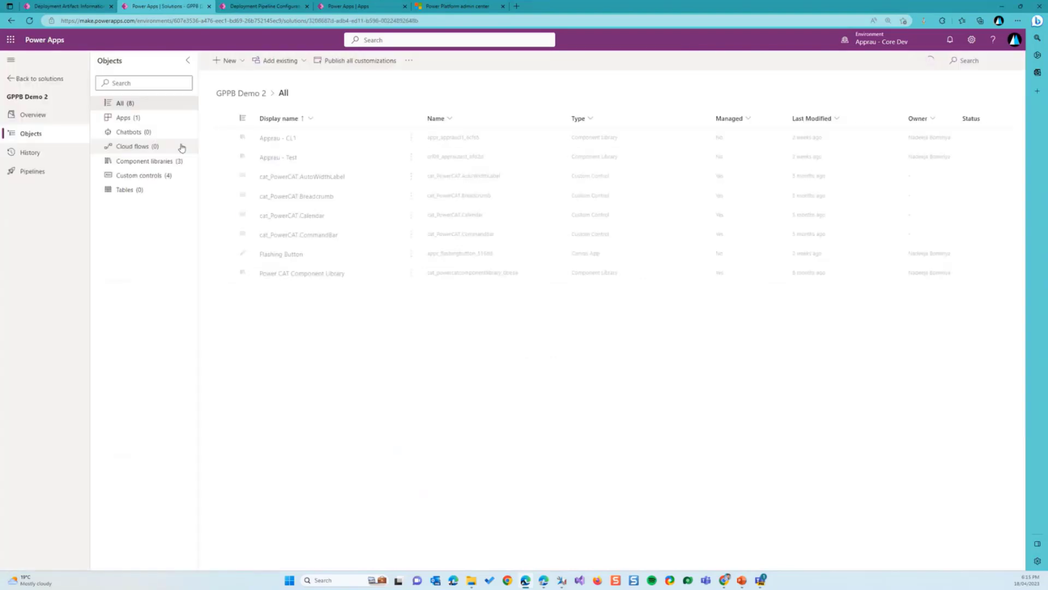
{"action": "left_click", "coordinate": [297, 63]}
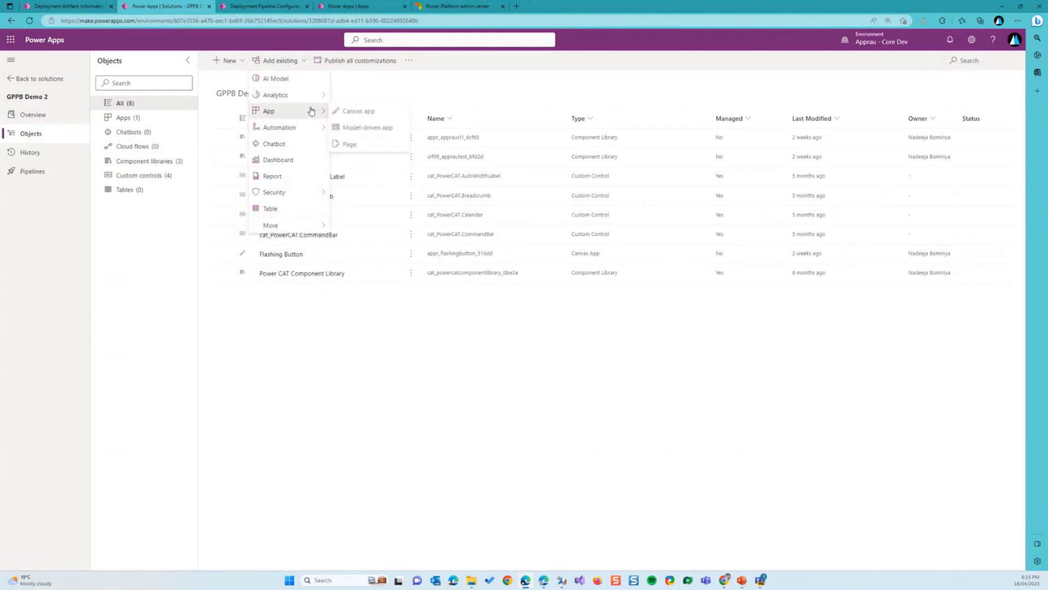
{"action": "mouse_move", "coordinate": [312, 98]}
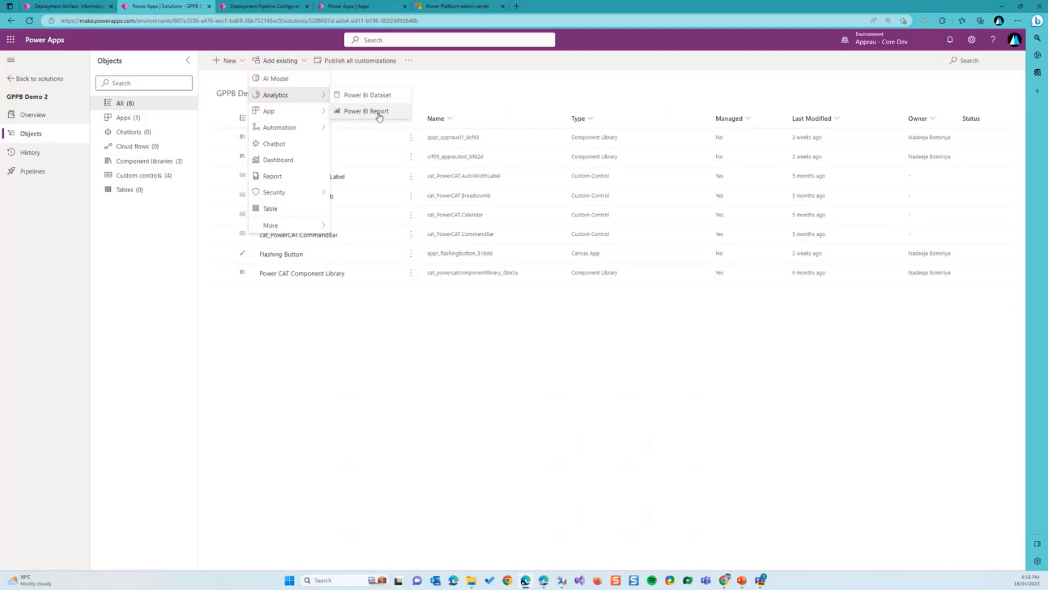
{"action": "left_click", "coordinate": [251, 363]}
{"action": "left_click", "coordinate": [41, 79]}
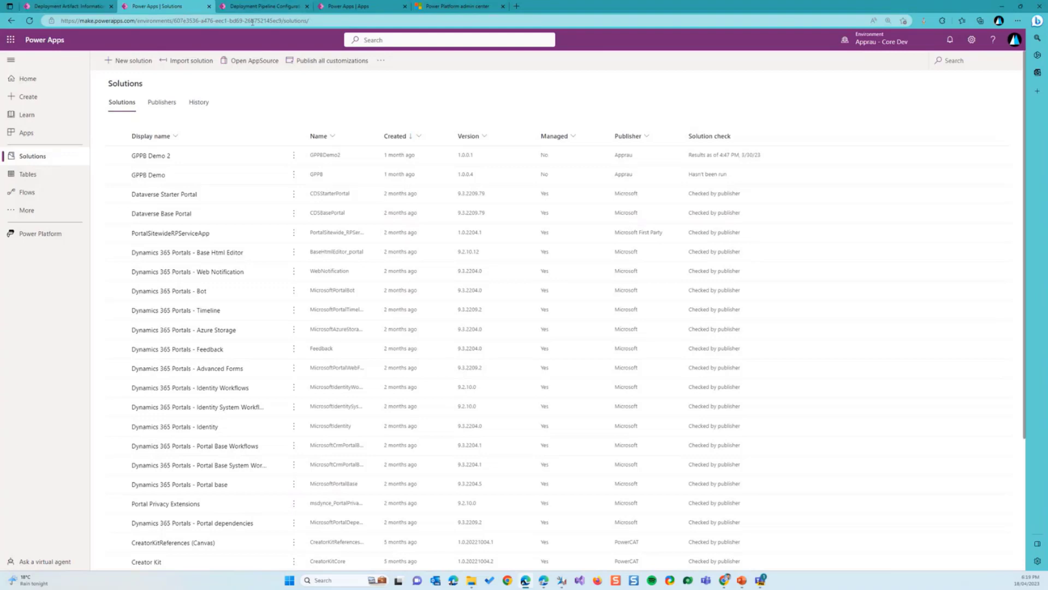
- View the Pipelines Dashboard in Deployment Pipeline Configuration, return to the solutions, and open the Pipelines page of GPPB Demo
{"action": "left_click", "coordinate": [266, 7]}
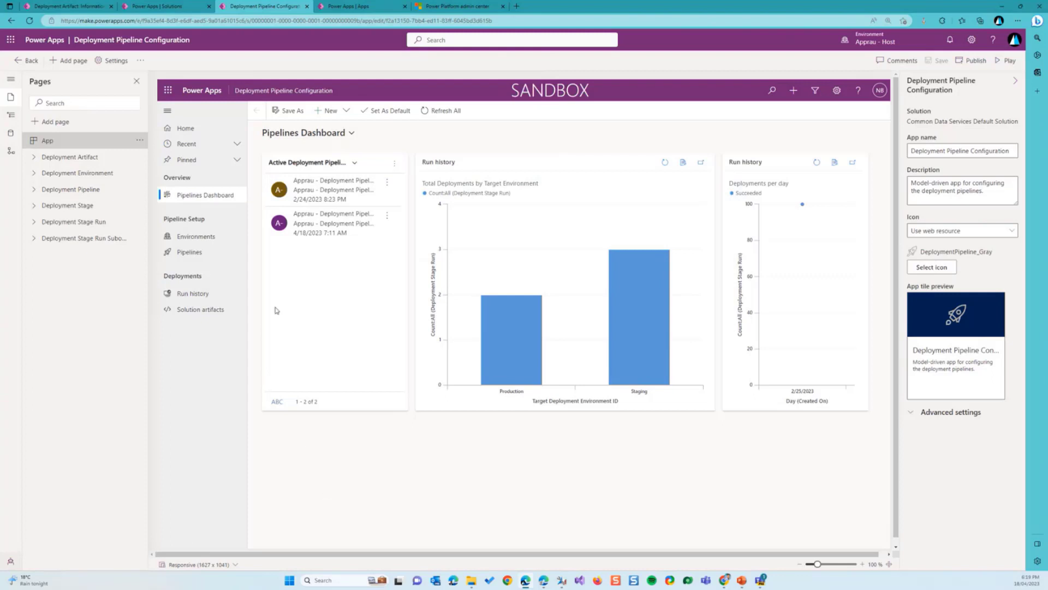
{"action": "left_click", "coordinate": [172, 6]}
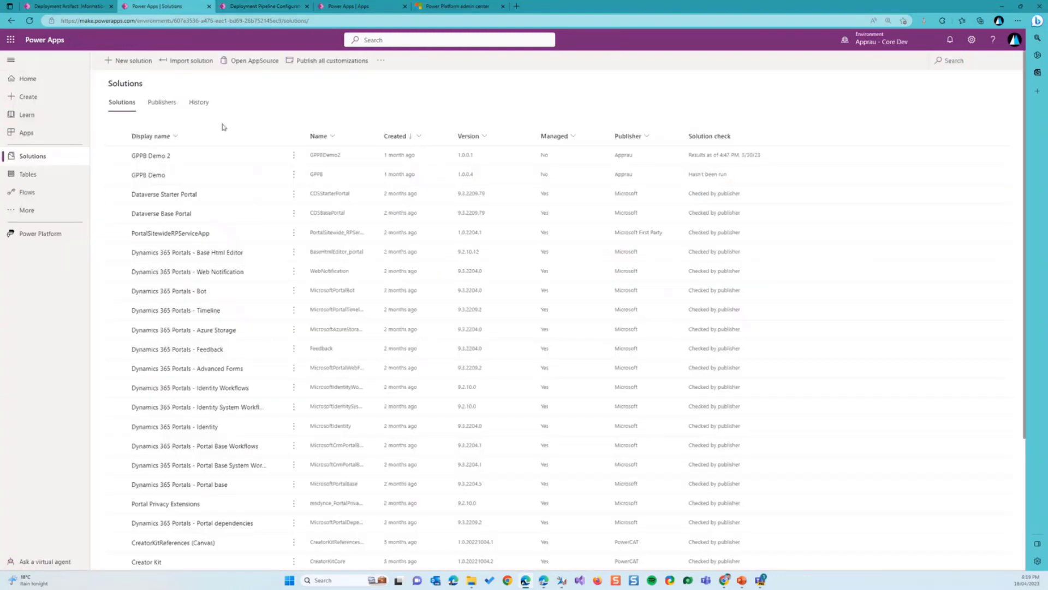
{"action": "left_click", "coordinate": [36, 158]}
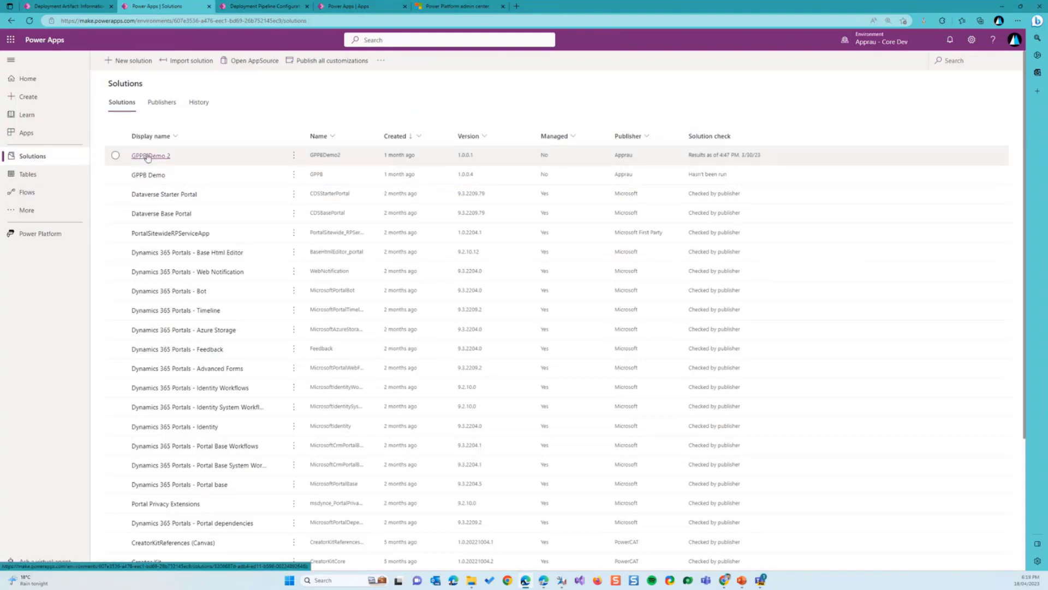
{"action": "left_click", "coordinate": [146, 175]}
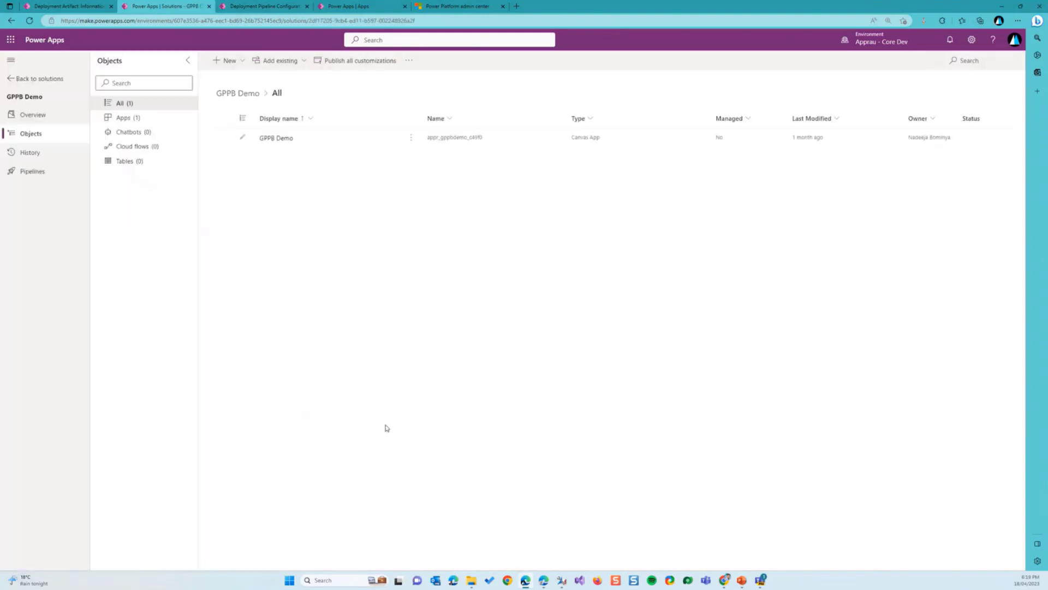
{"action": "left_click", "coordinate": [55, 177]}
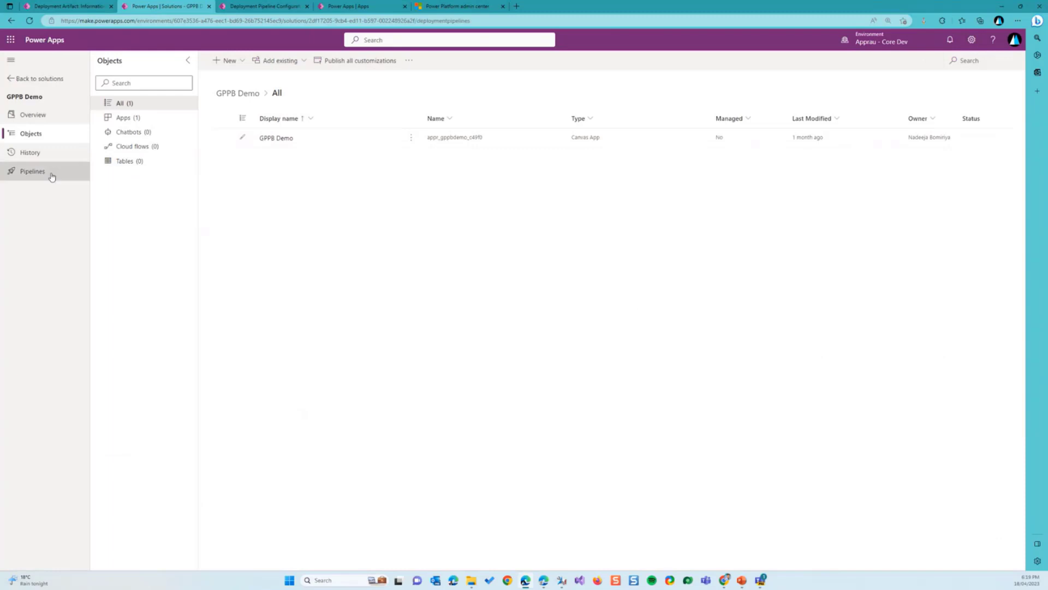